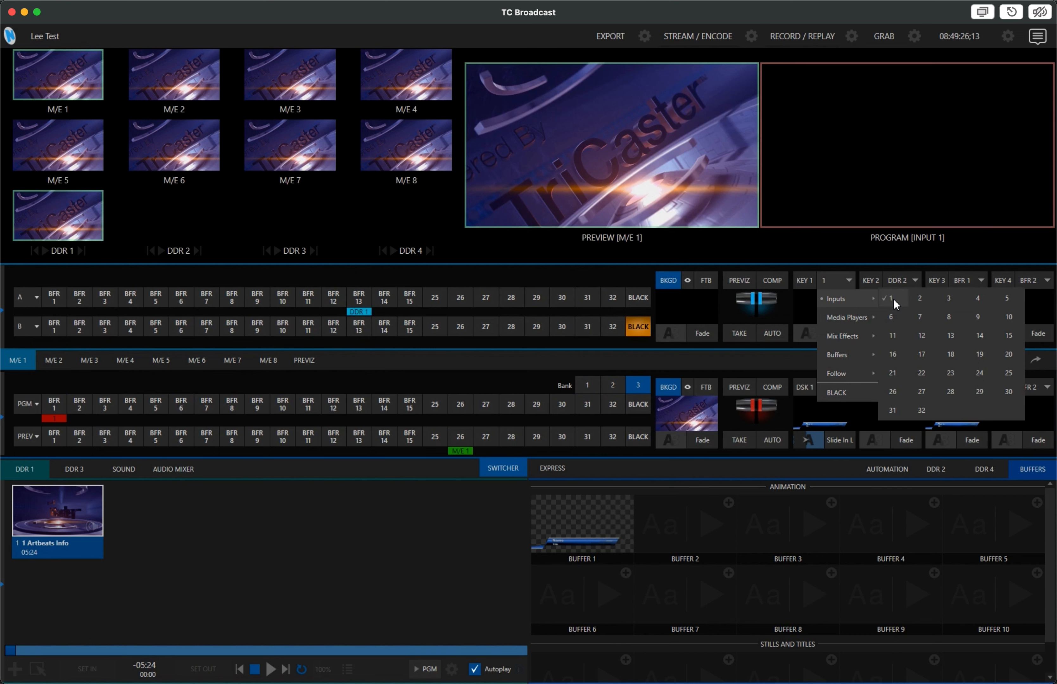
Put M/E 1 on program from bank 1 and bring the DSK 1 title on air.
left_click(841, 278)
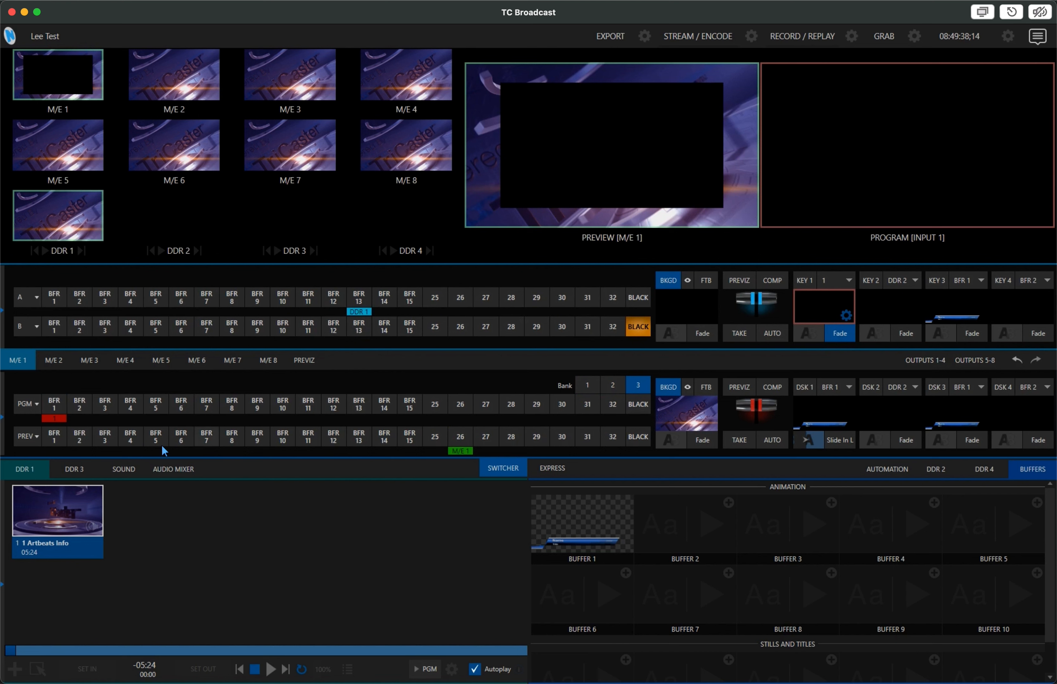
left_click(587, 386)
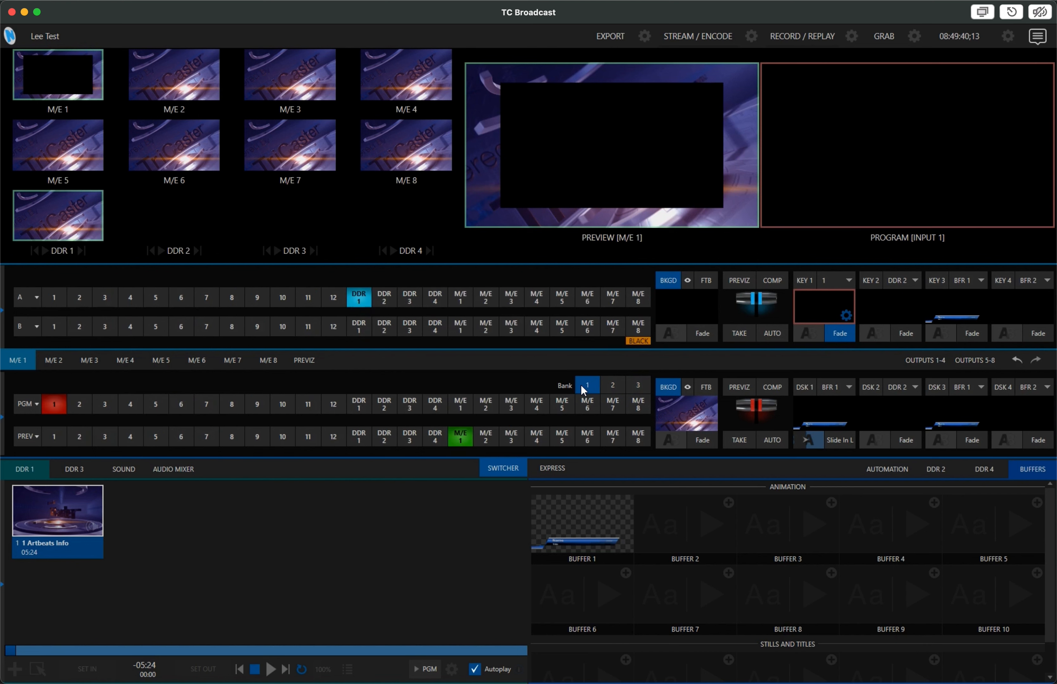
left_click(460, 410)
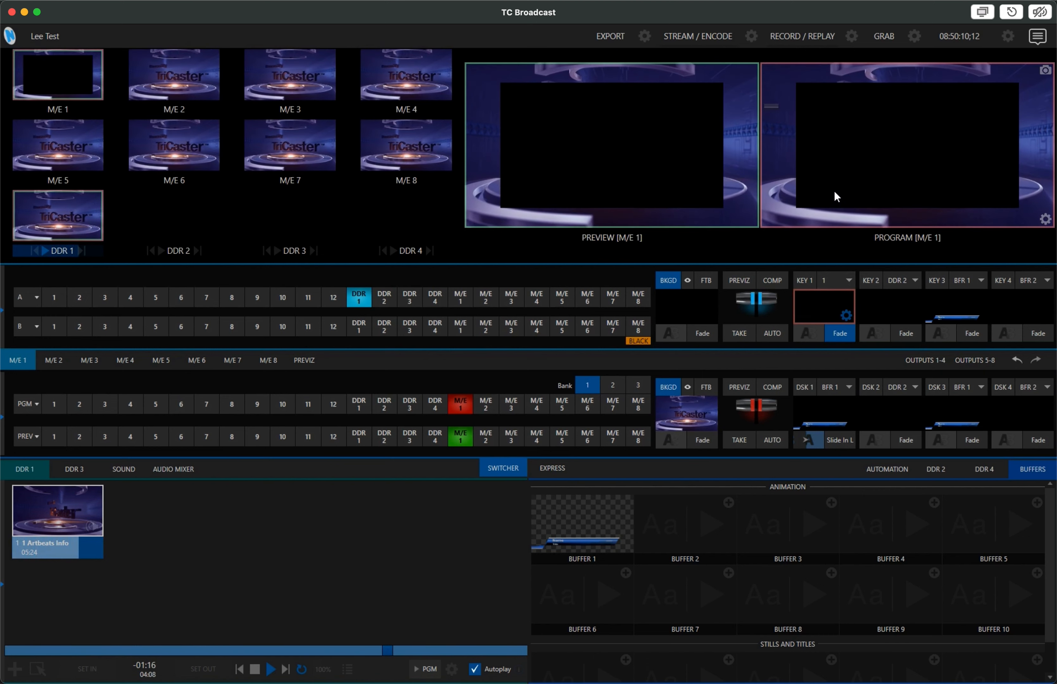
left_click(844, 440)
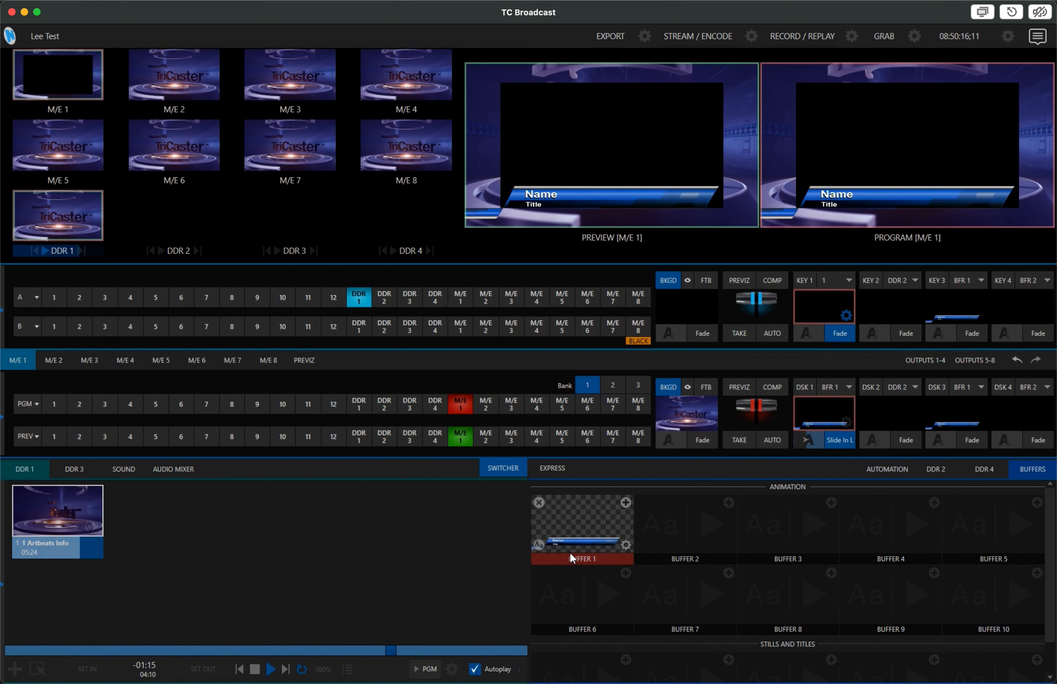
Replace the Name line of the Buffer 1 title with the %PGM Source Name% variable and close the title editor.
left_click(540, 545)
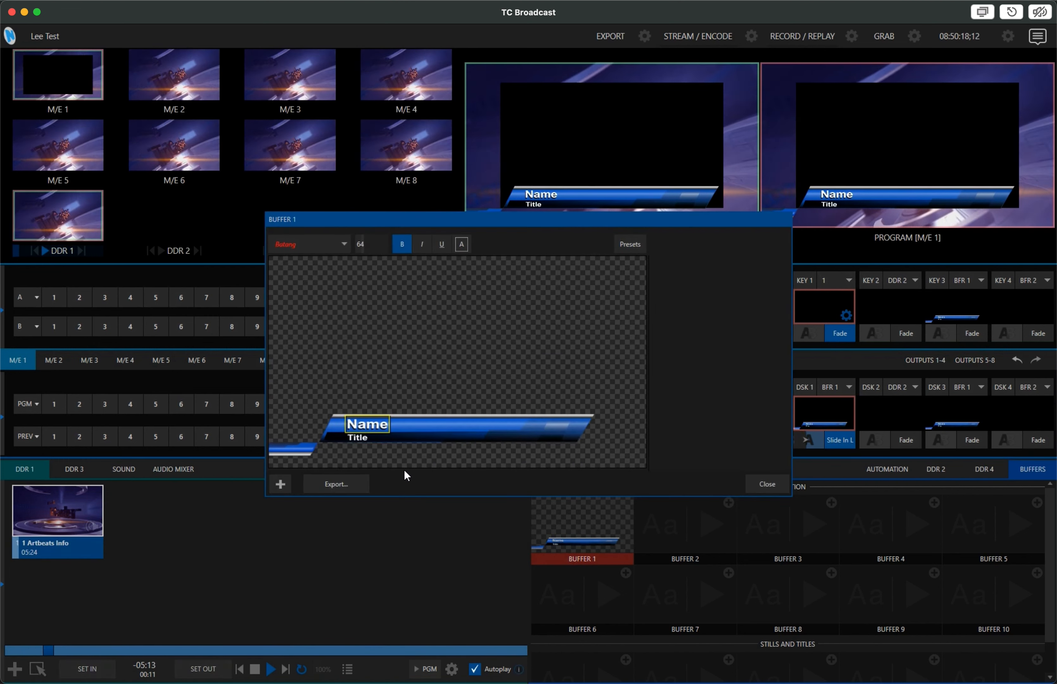
double_click(375, 433)
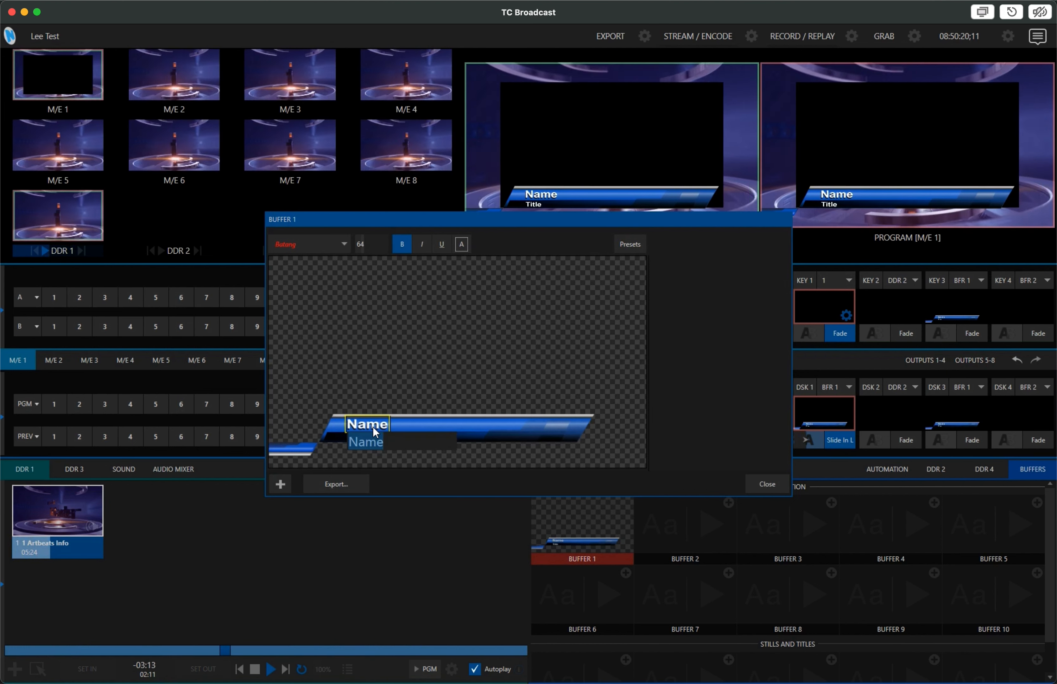
type("%P")
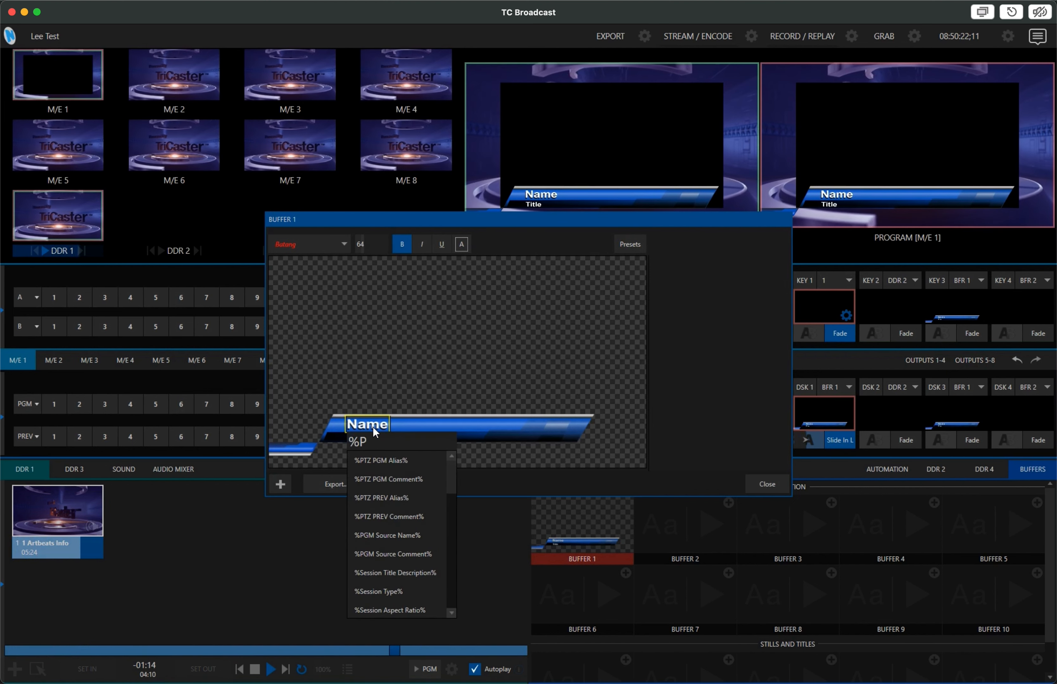
type("GM")
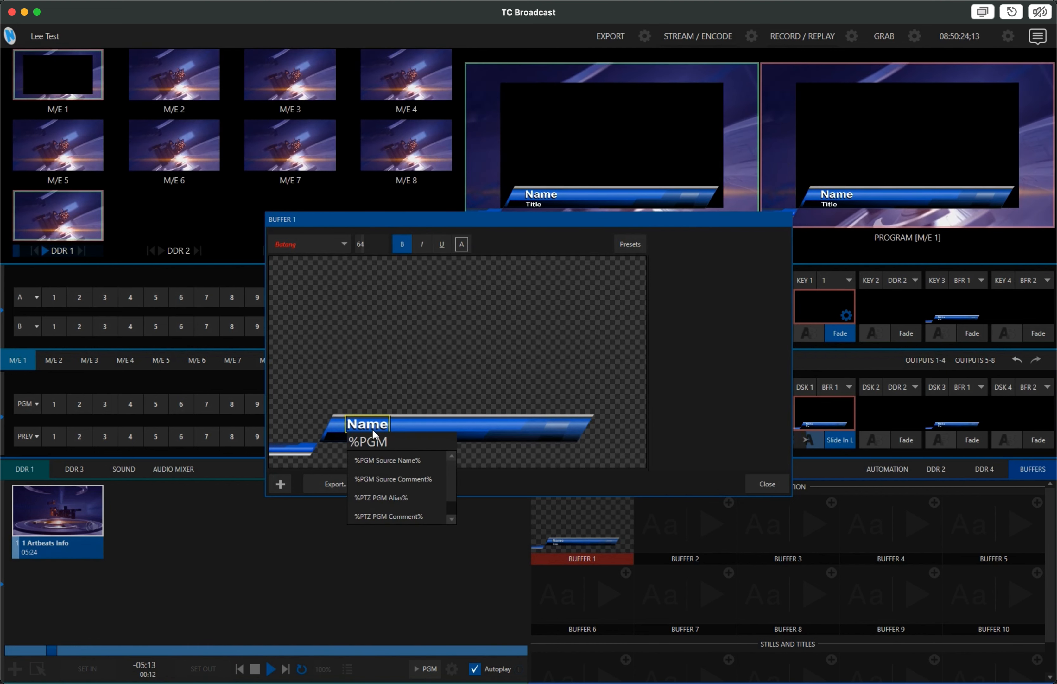
left_click(384, 461)
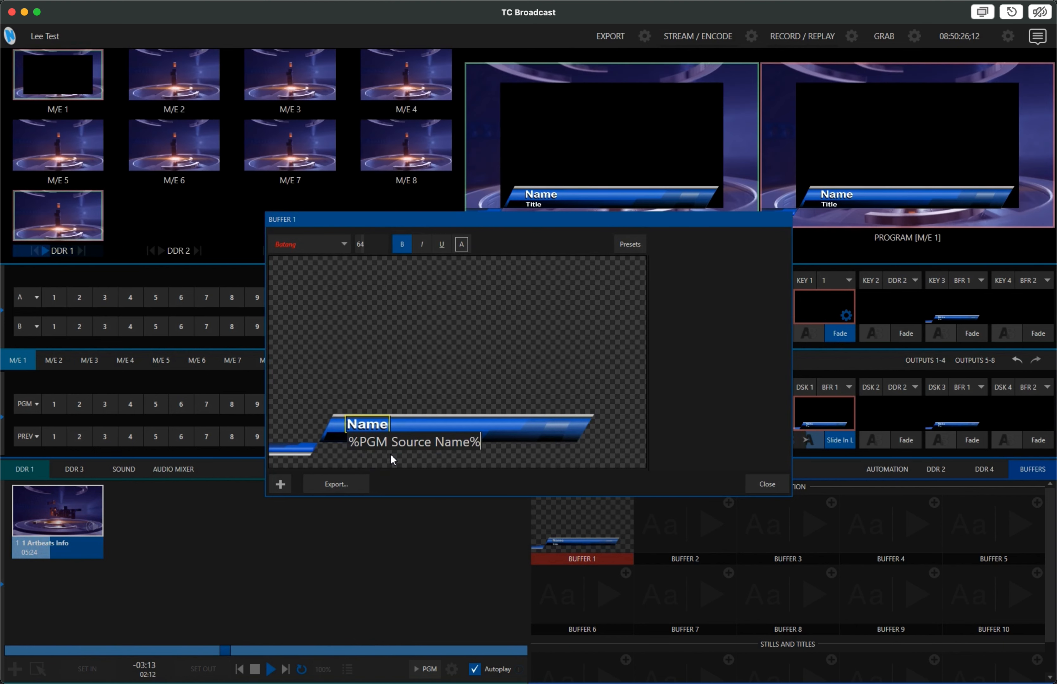
key("Return")
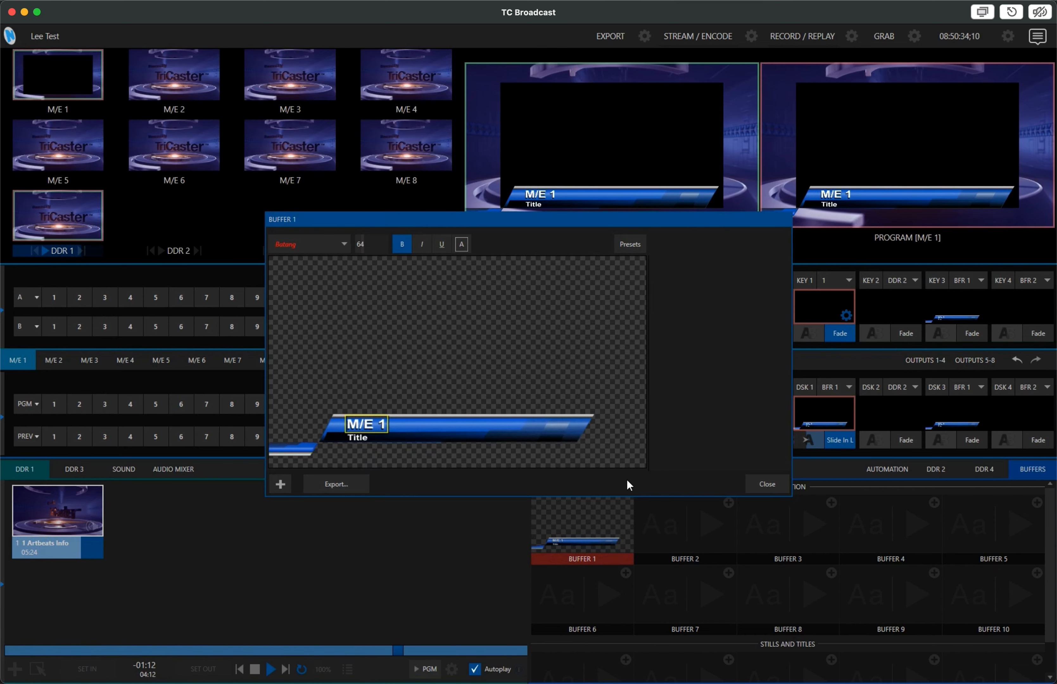
left_click(767, 484)
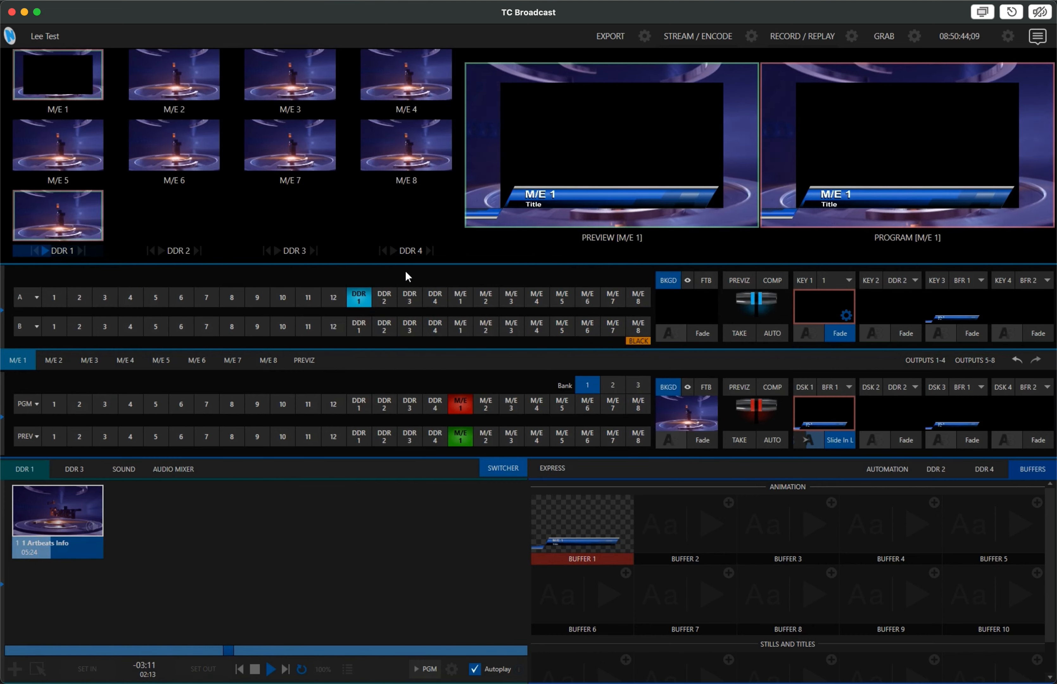
Switch the KEY 1 source of M/E 1 to input 2 and back to input 1.
left_click(849, 280)
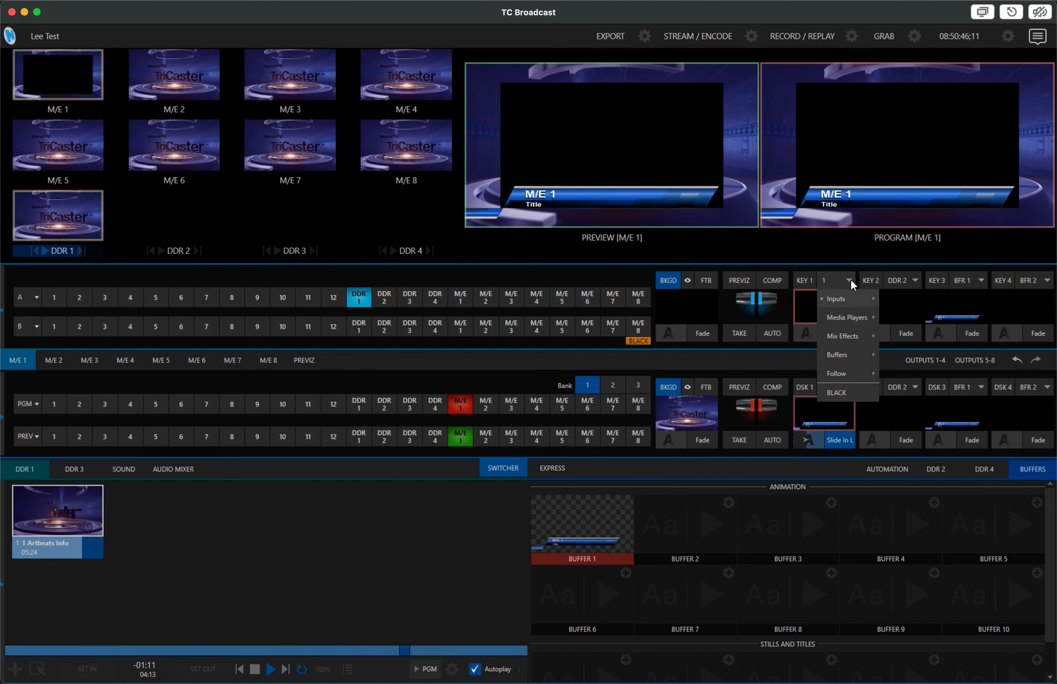
mouse_move(854, 303)
left_click(917, 296)
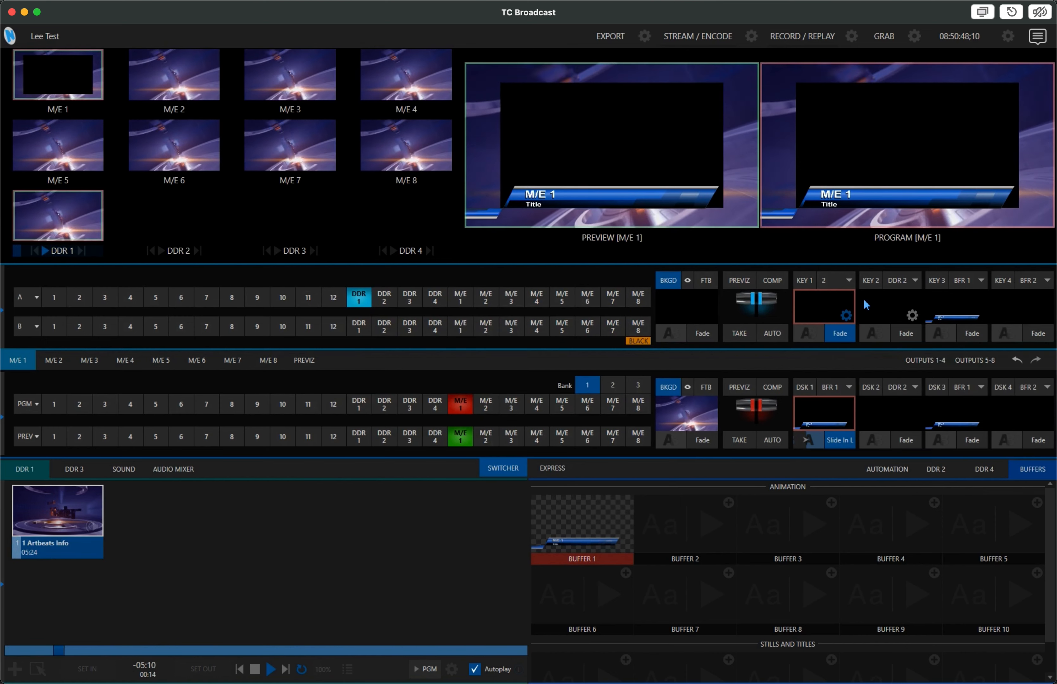
left_click(851, 280)
mouse_move(851, 296)
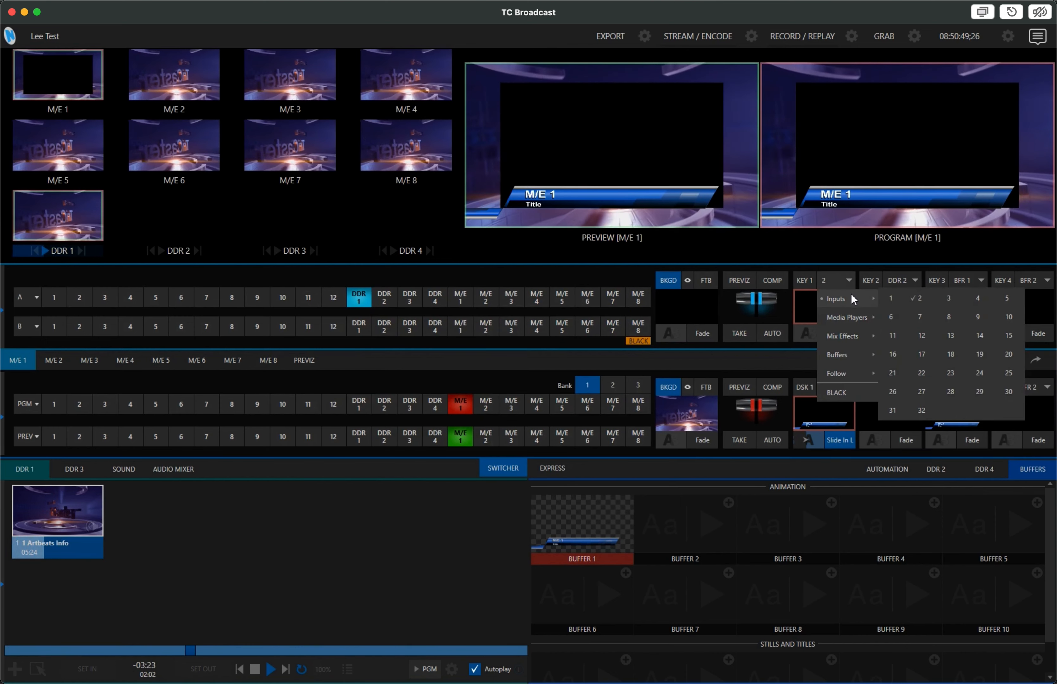
left_click(888, 297)
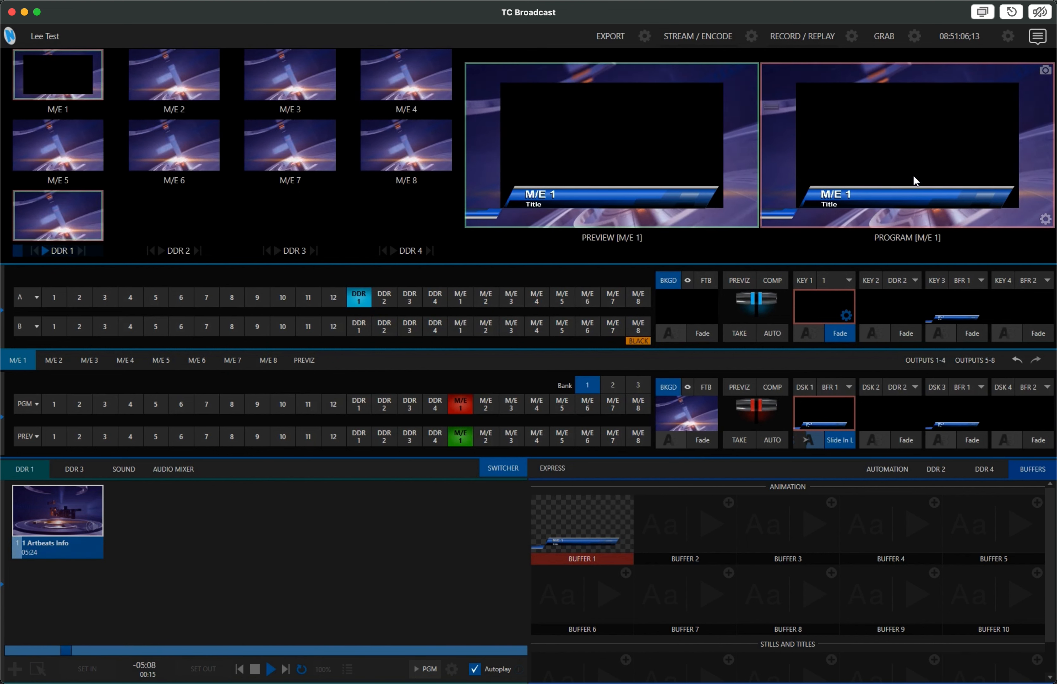
View the program output full screen and return to the switcher layout.
left_click(984, 16)
left_click(985, 13)
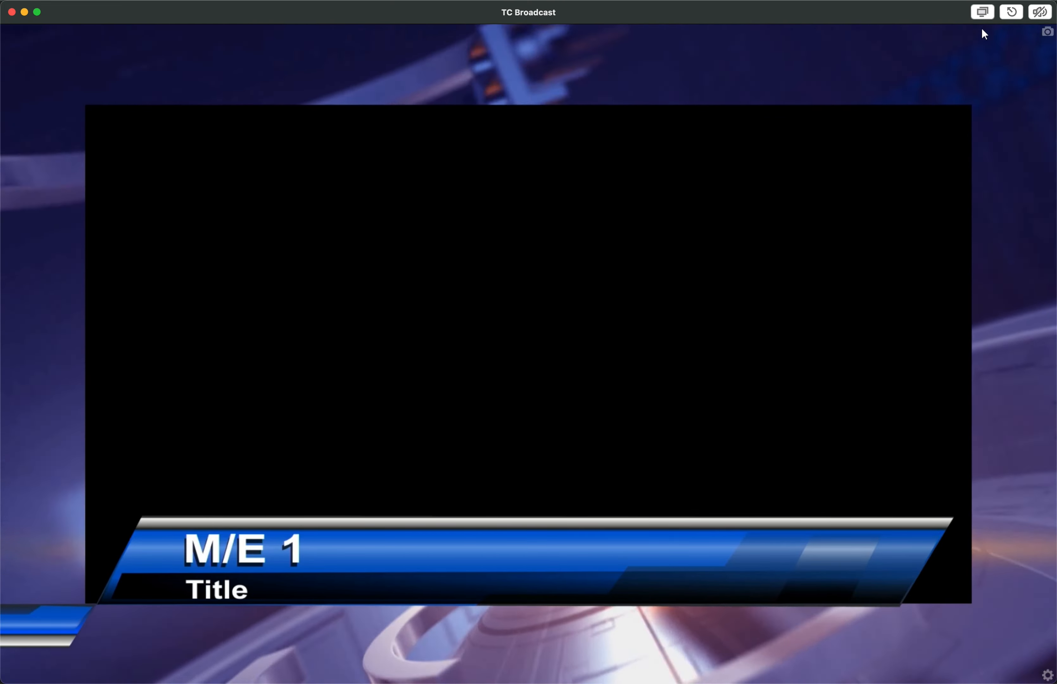
left_click(982, 15)
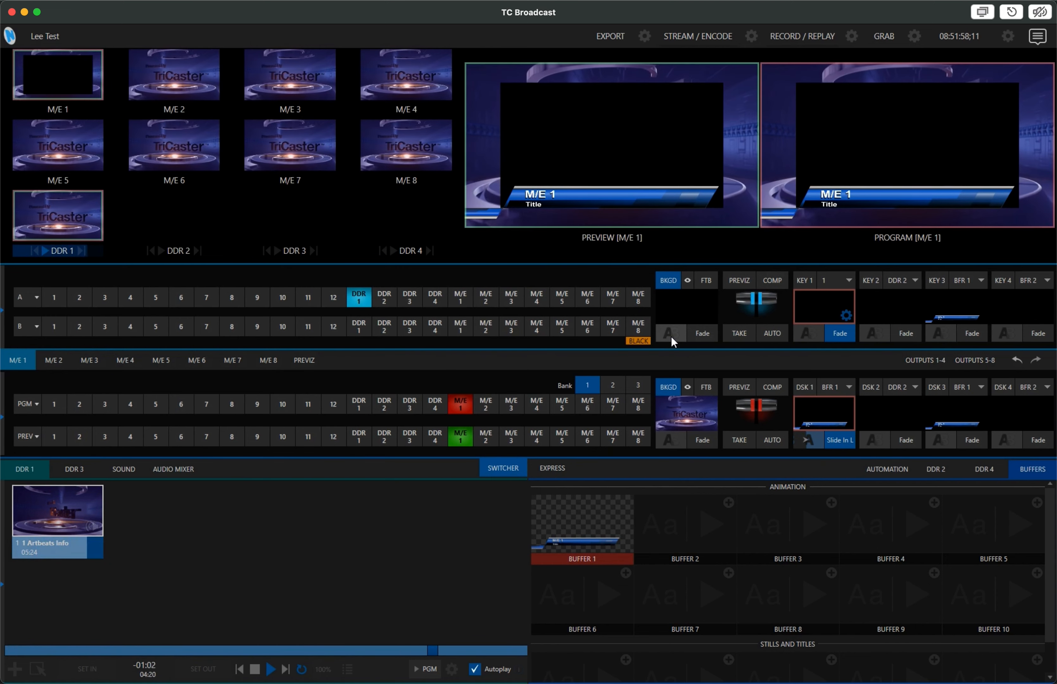
Load the 2 Layer effect from the Default LiveSets into M/E 1, with input 1 on row A and DDR 1 on row B.
left_click(671, 334)
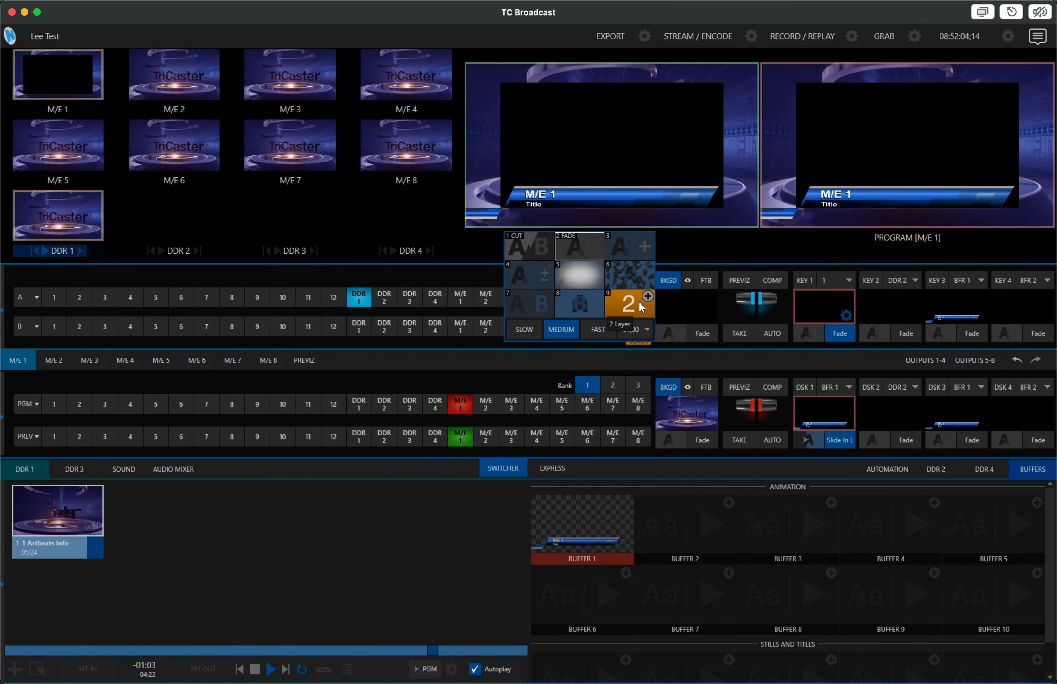
left_click(647, 296)
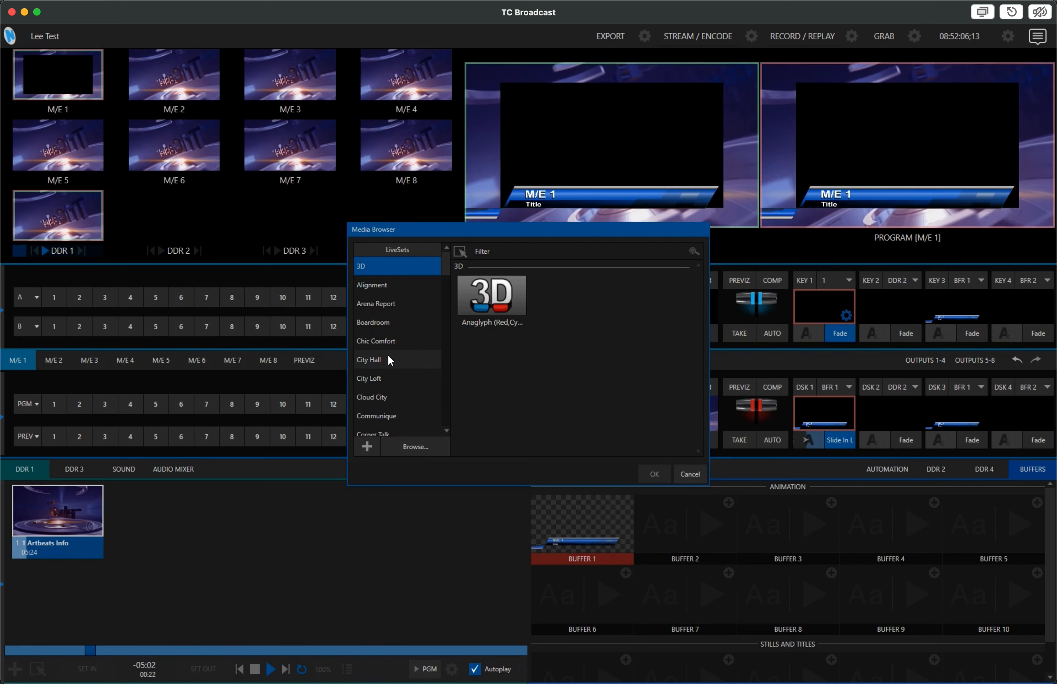
scroll(389, 391, "down", 3)
left_click(391, 373)
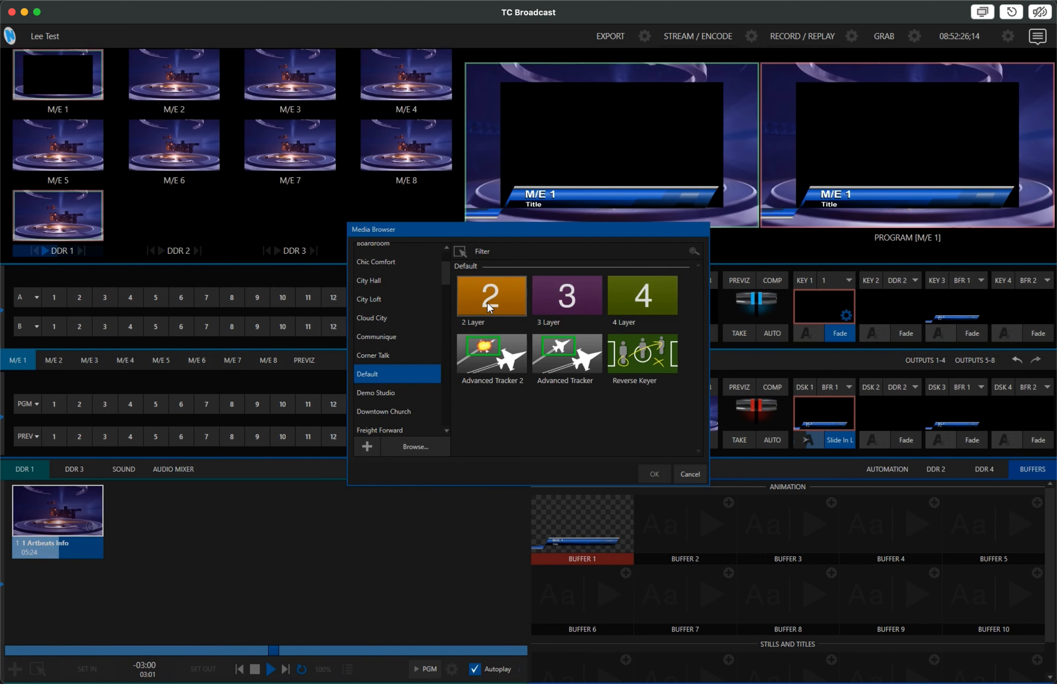
left_click(662, 475)
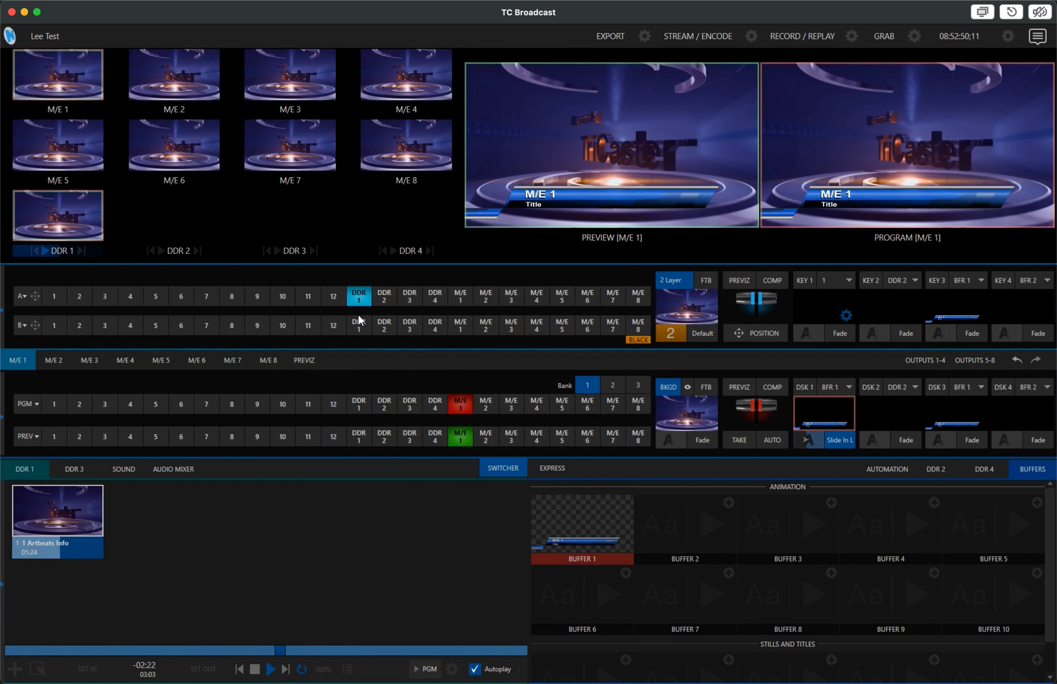
left_click(361, 329)
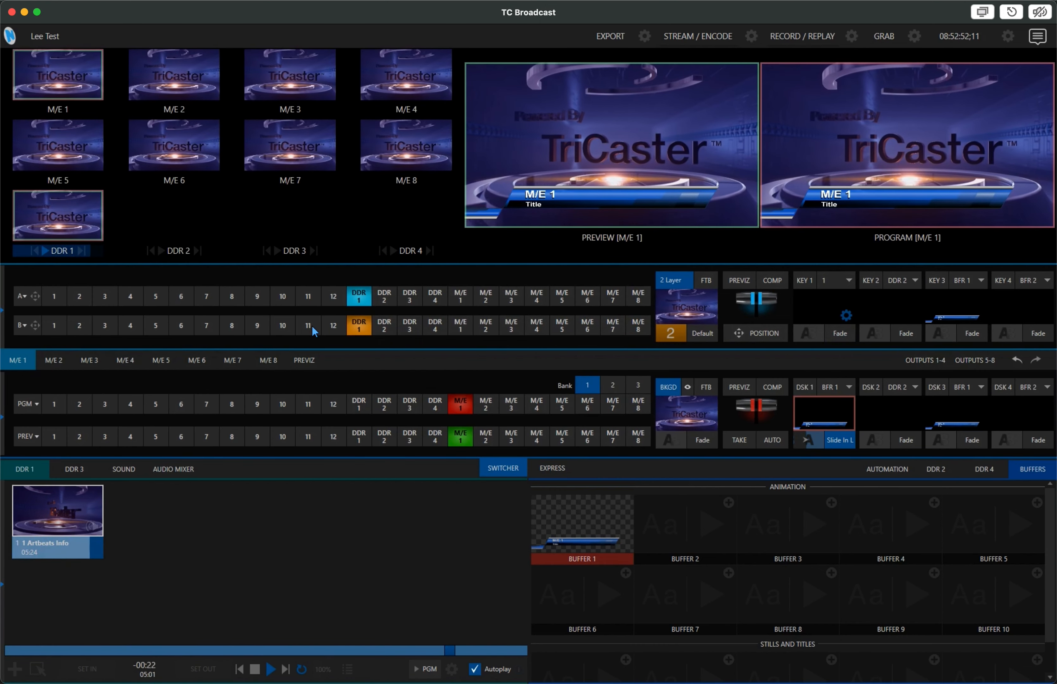
left_click(55, 300)
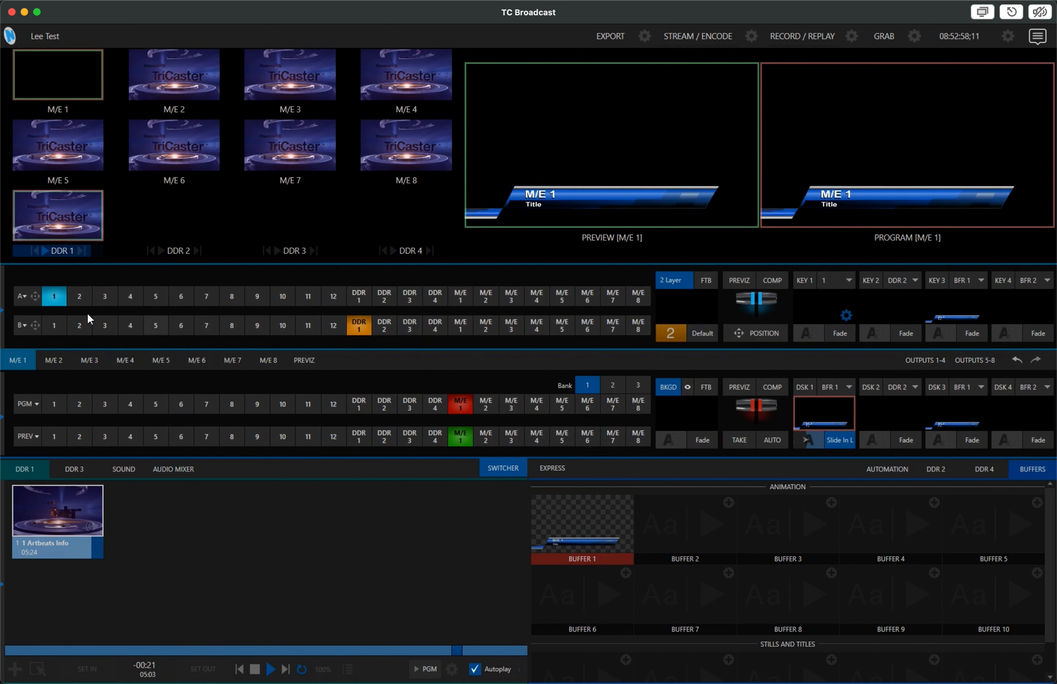
Scale row A's input 1 down to about 80.4% zoom so that the DDR 1 background frames it.
left_click(35, 297)
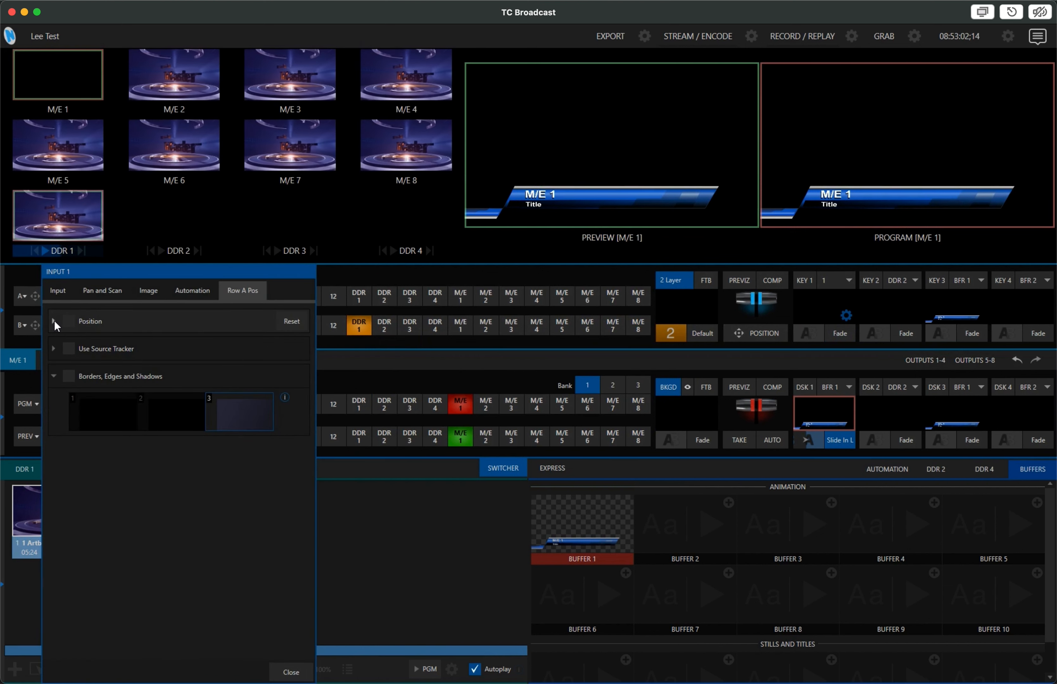
left_click(54, 320)
left_click_drag(164, 367, 135, 369)
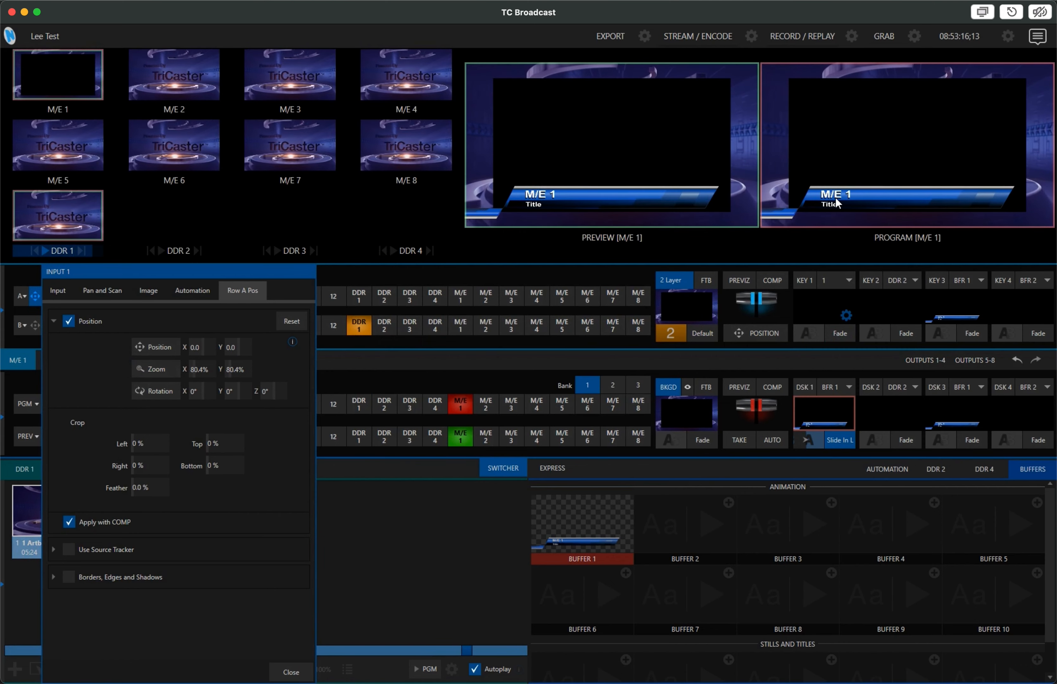
left_click(297, 672)
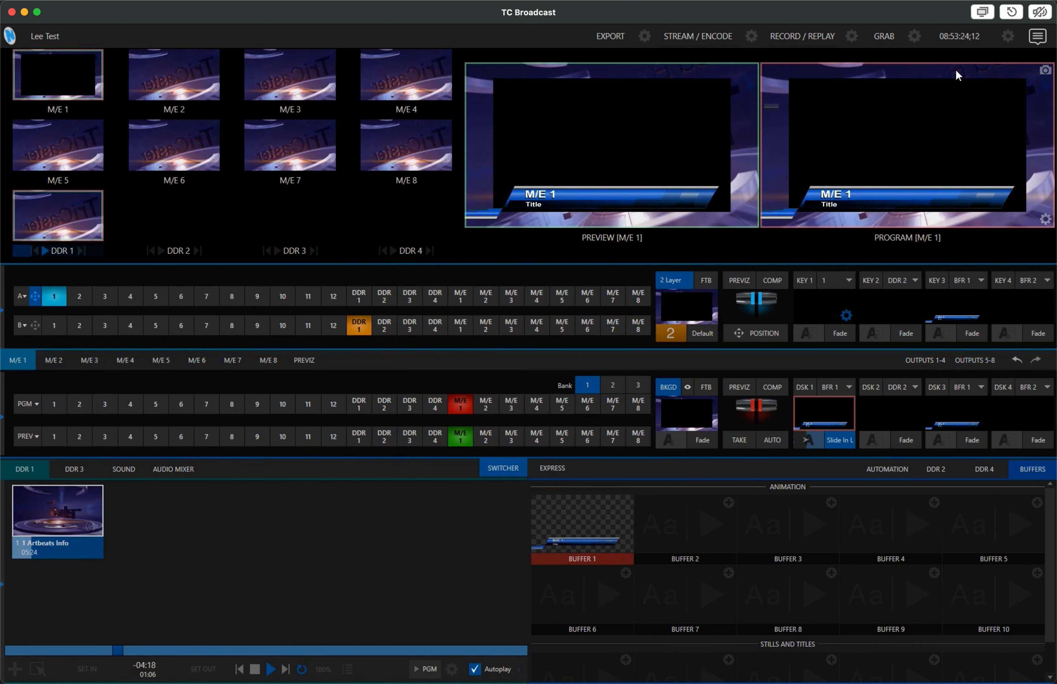
In the multiview, set input 1's video name to the speaker's full name and its comment to President.
left_click(980, 17)
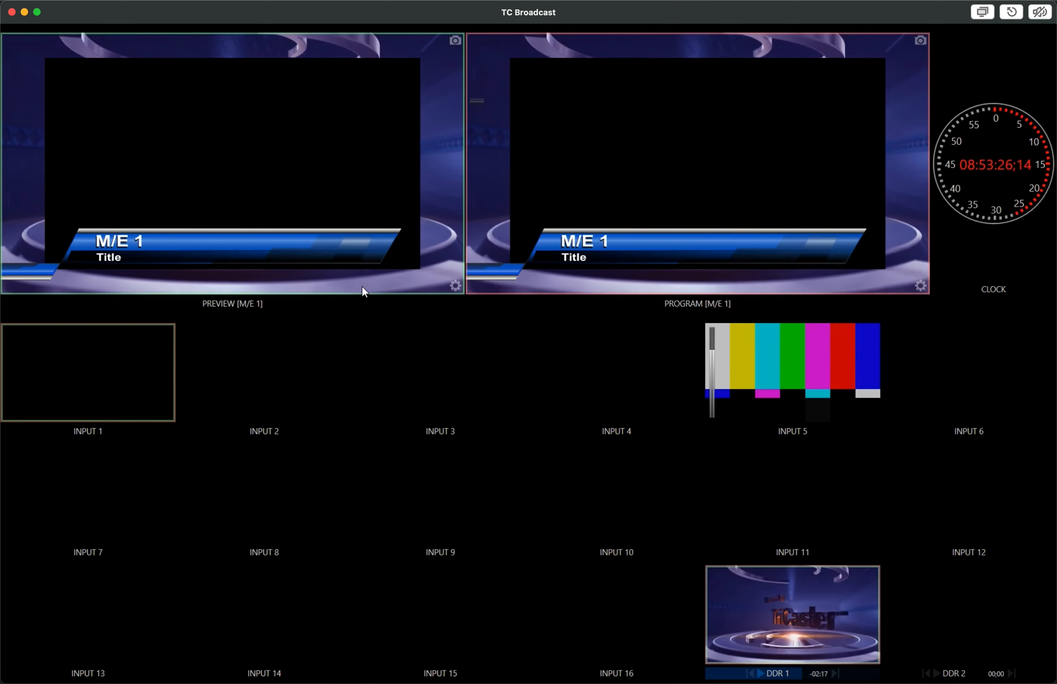
left_click(168, 414)
left_click(263, 375)
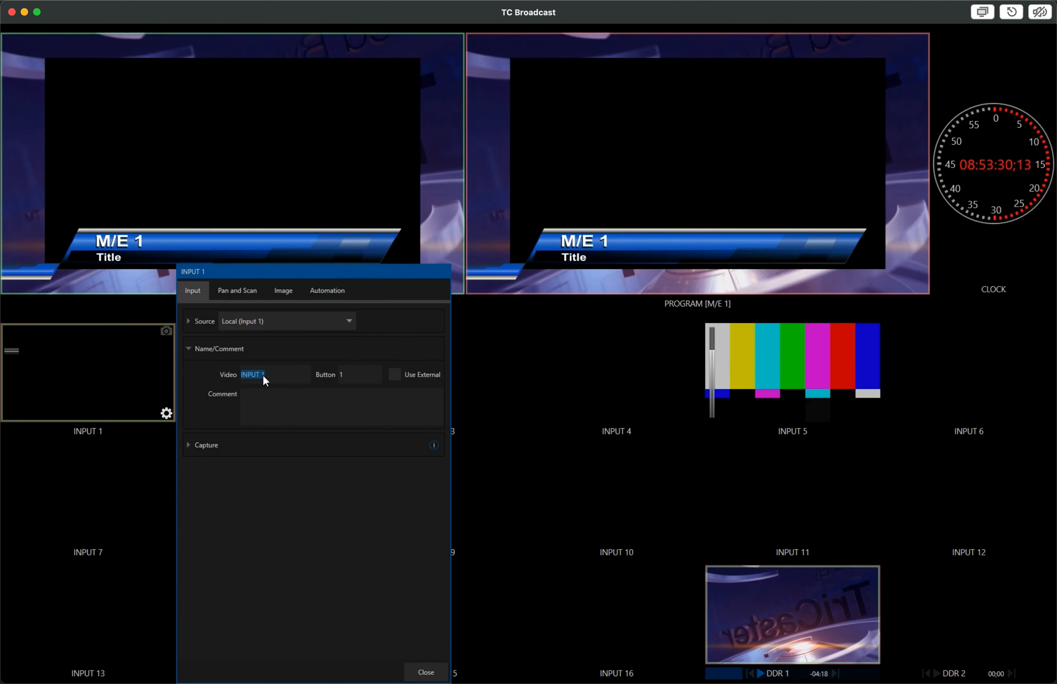
type("Bob Smith")
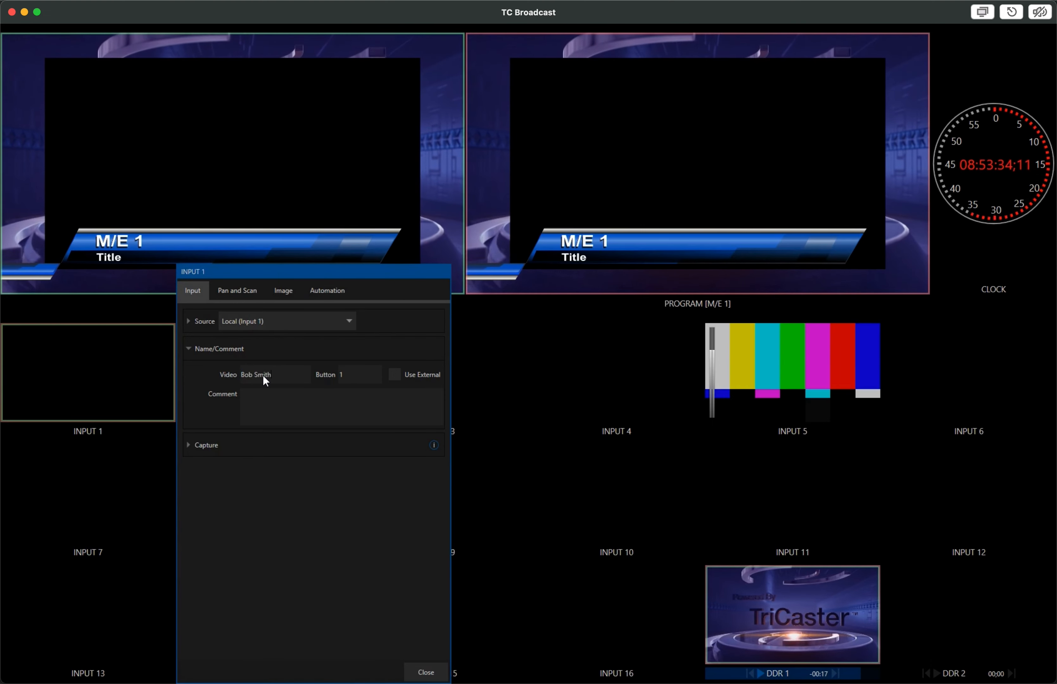
left_click(292, 412)
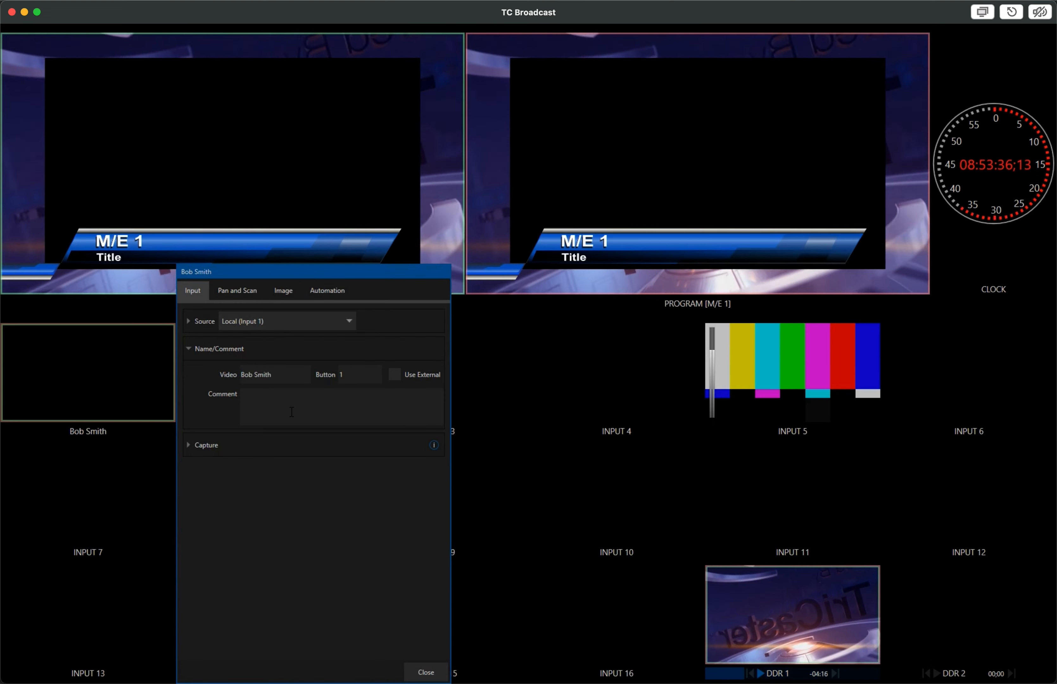
type("Presi")
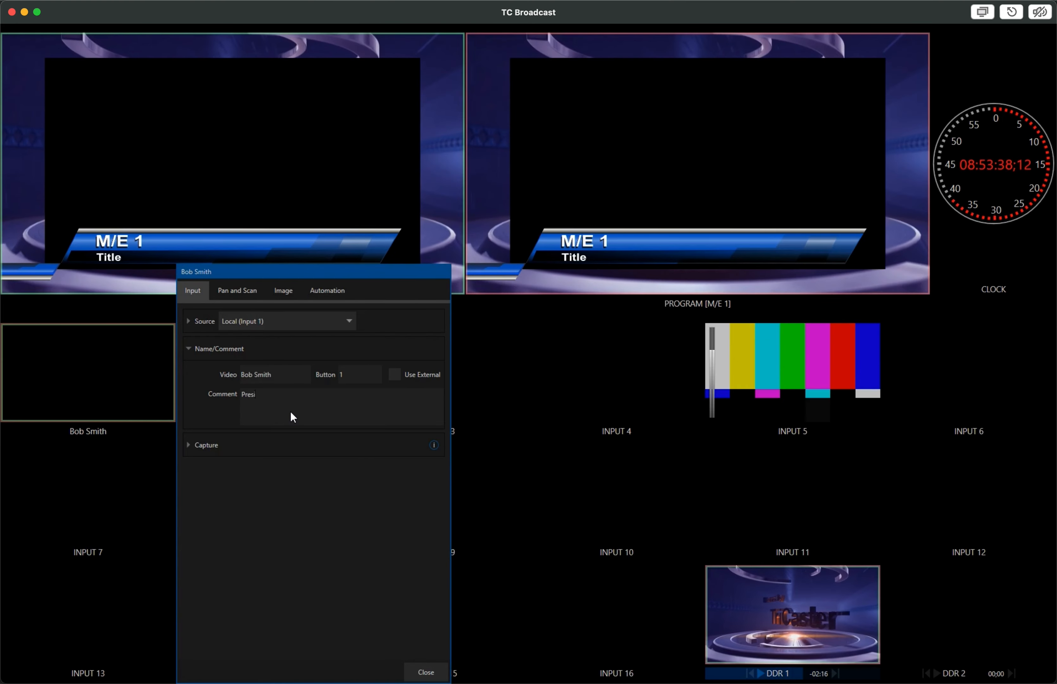
type("dent")
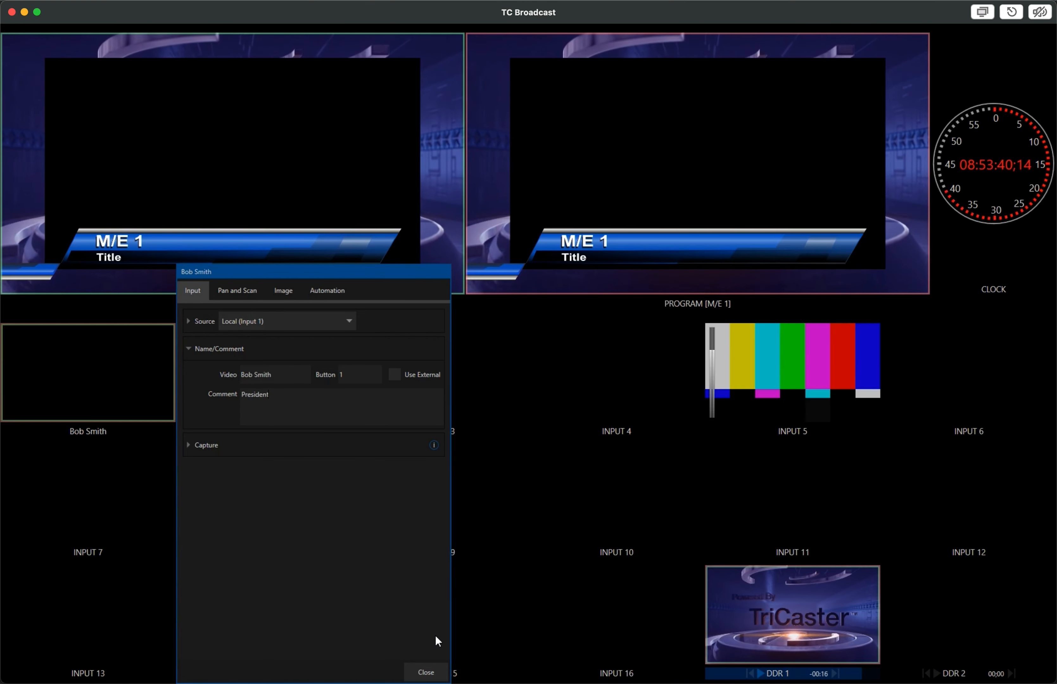
left_click(426, 672)
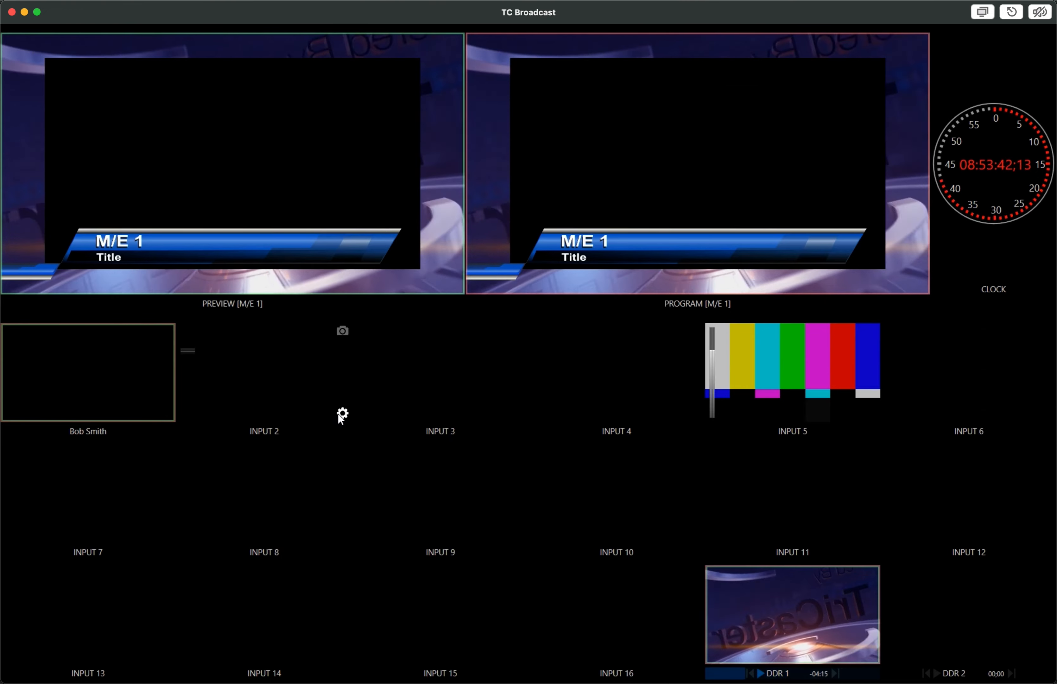
In the multiview, set input 2's video name to the second speaker's full name and its comment to Vice President and GM.
left_click(342, 415)
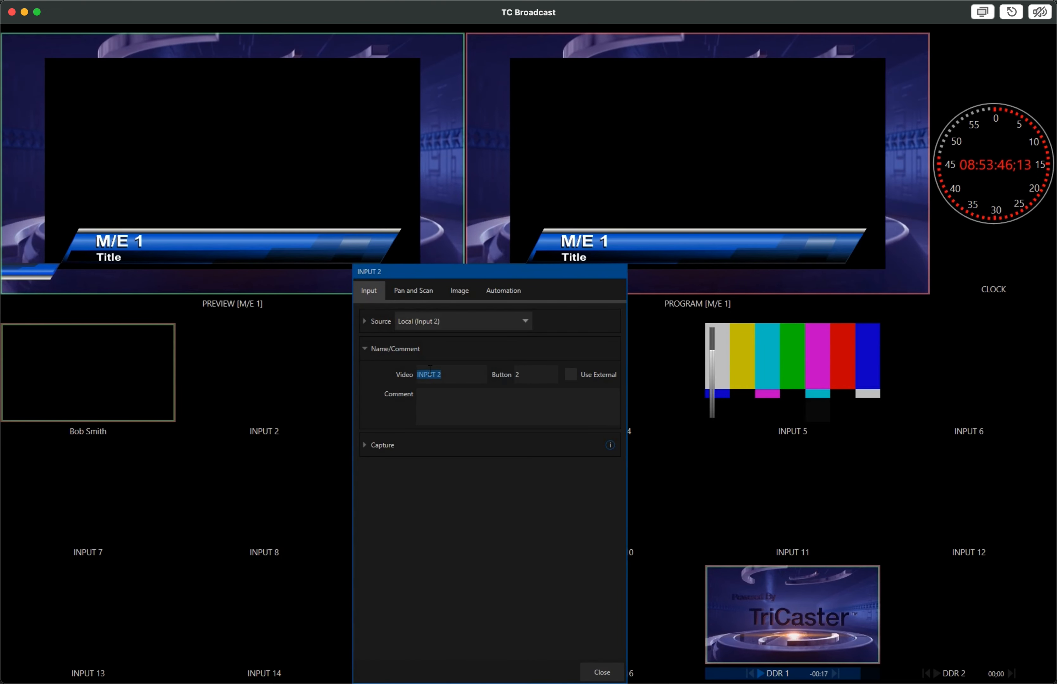
type("JOh")
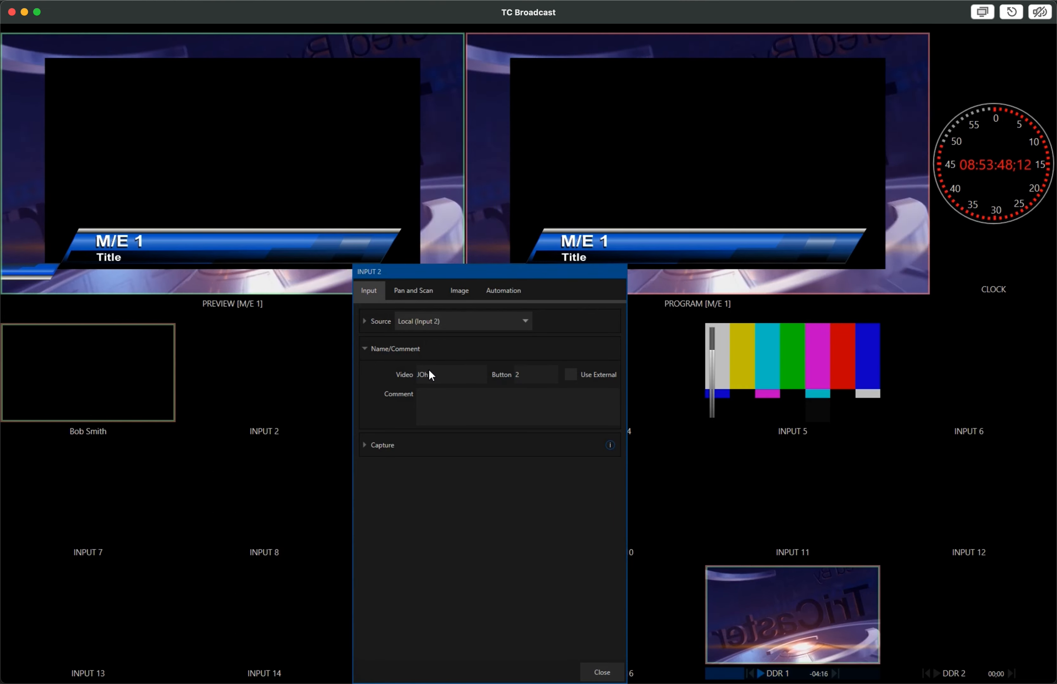
type("n Doe")
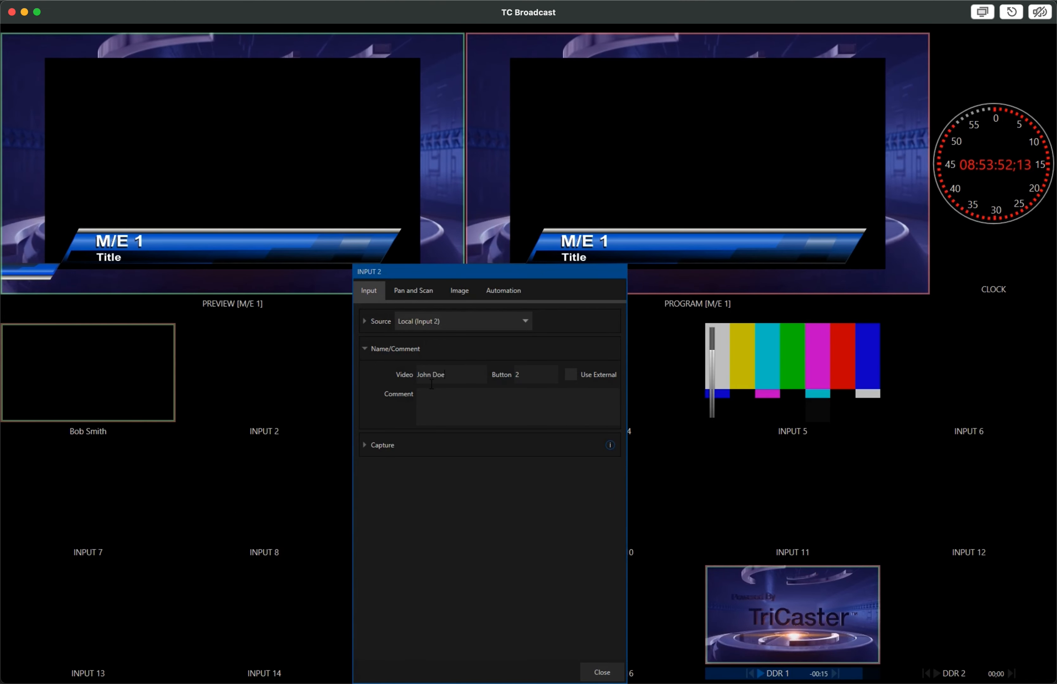
left_click(450, 408)
type("B")
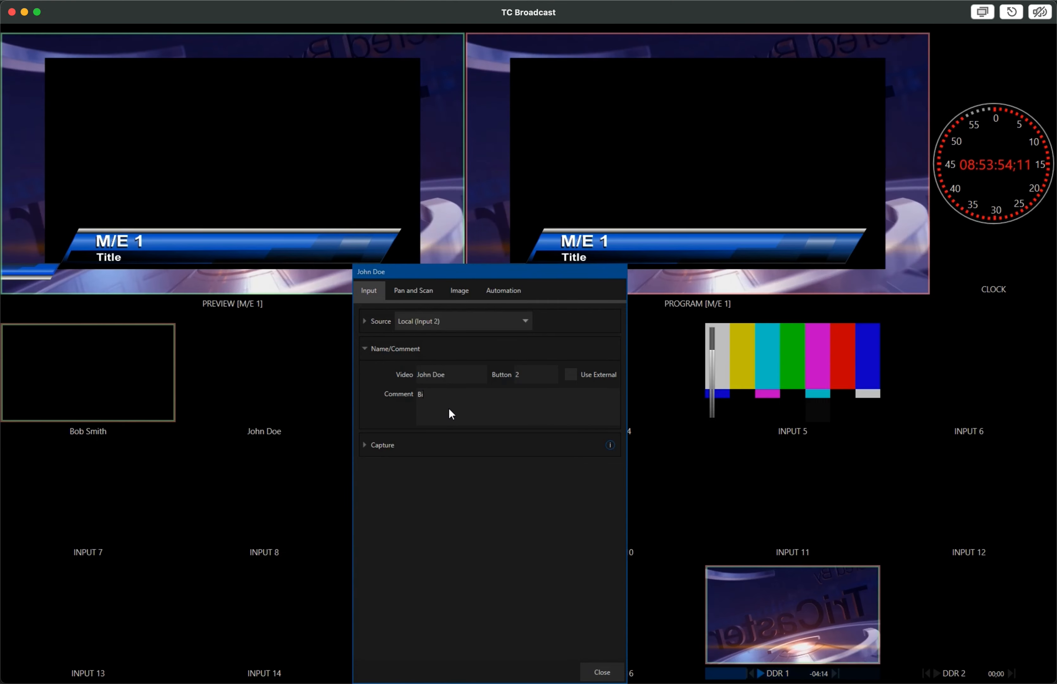
key("BackSpace")
type("V")
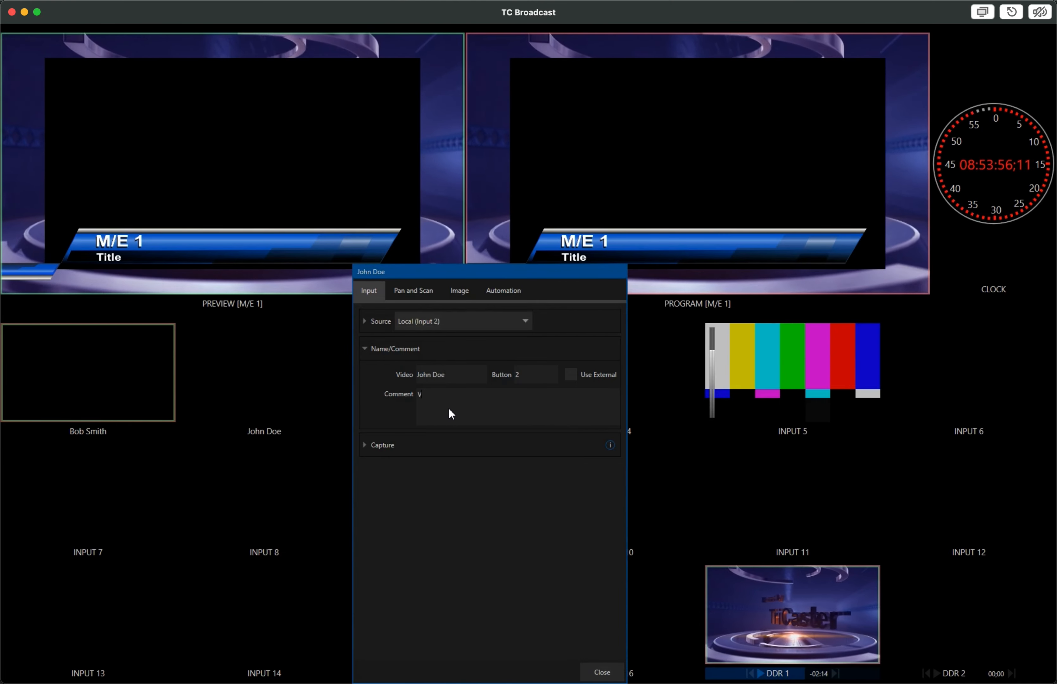
type("eice Pre")
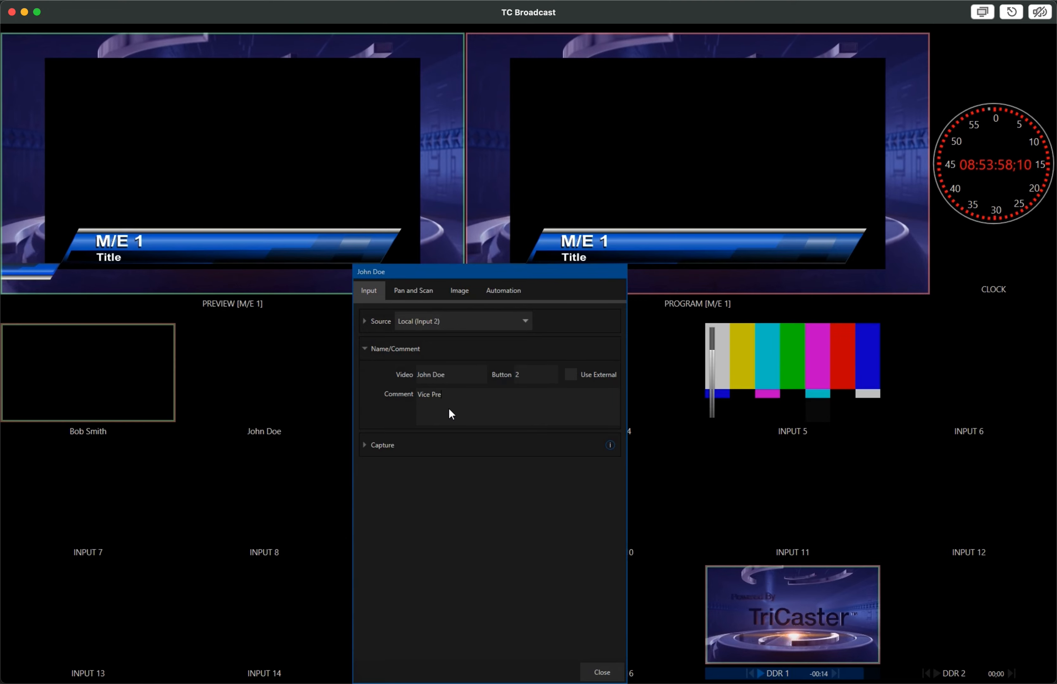
type("sid")
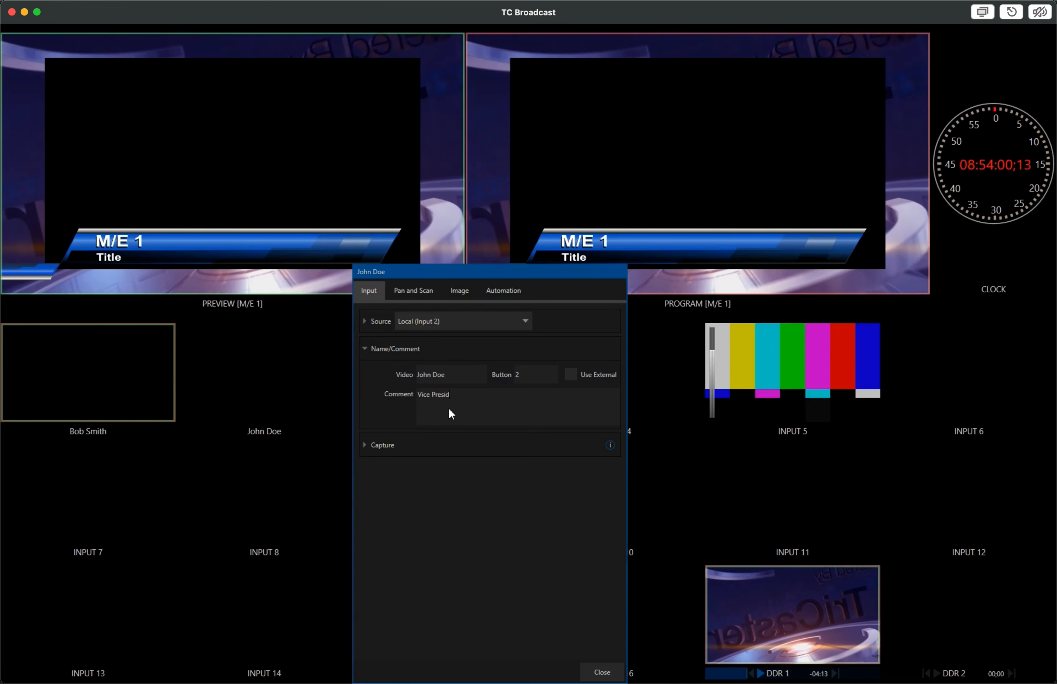
type("ent and GM")
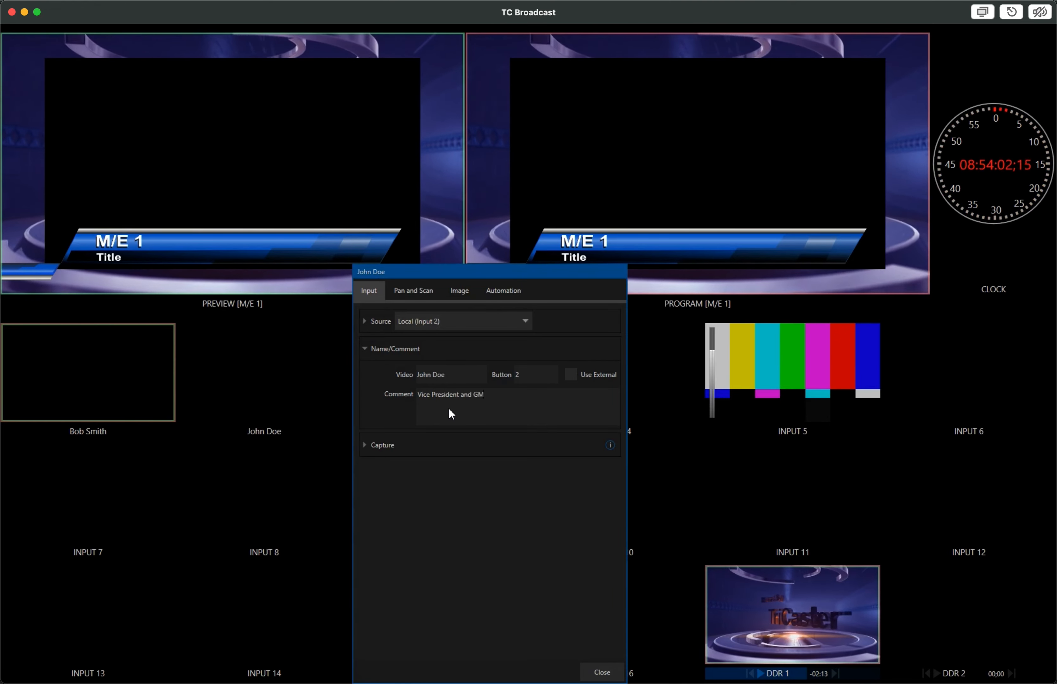
left_click(602, 672)
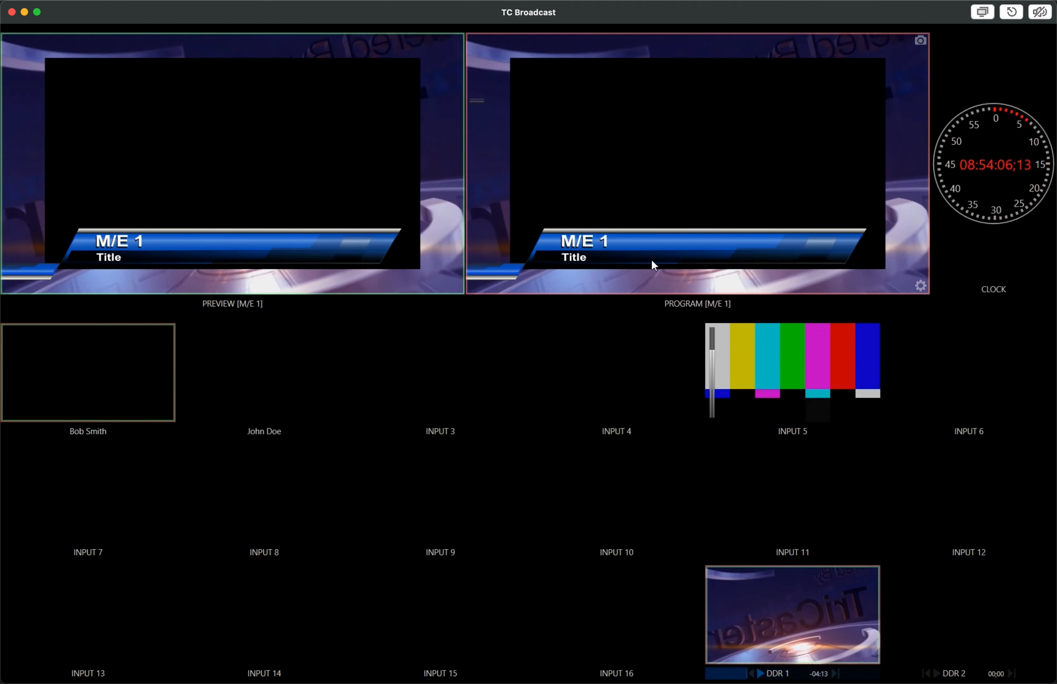
Return to the switcher layout and set the name line of the Buffer 1 title to %ME1 A Source Name%.
left_click(983, 13)
left_click(984, 12)
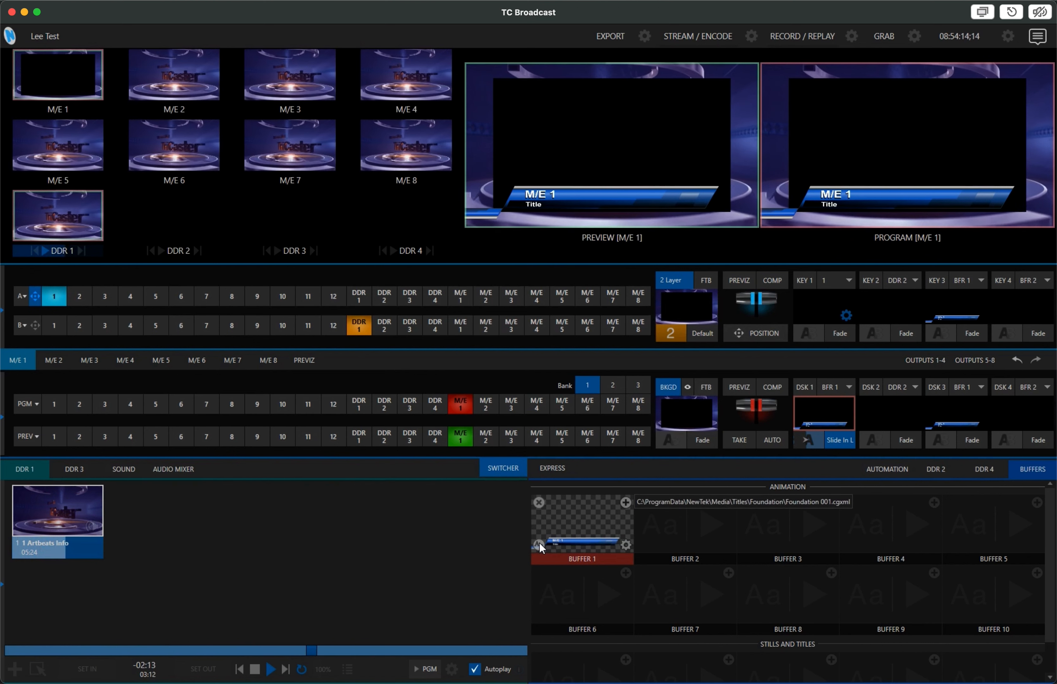
left_click(538, 544)
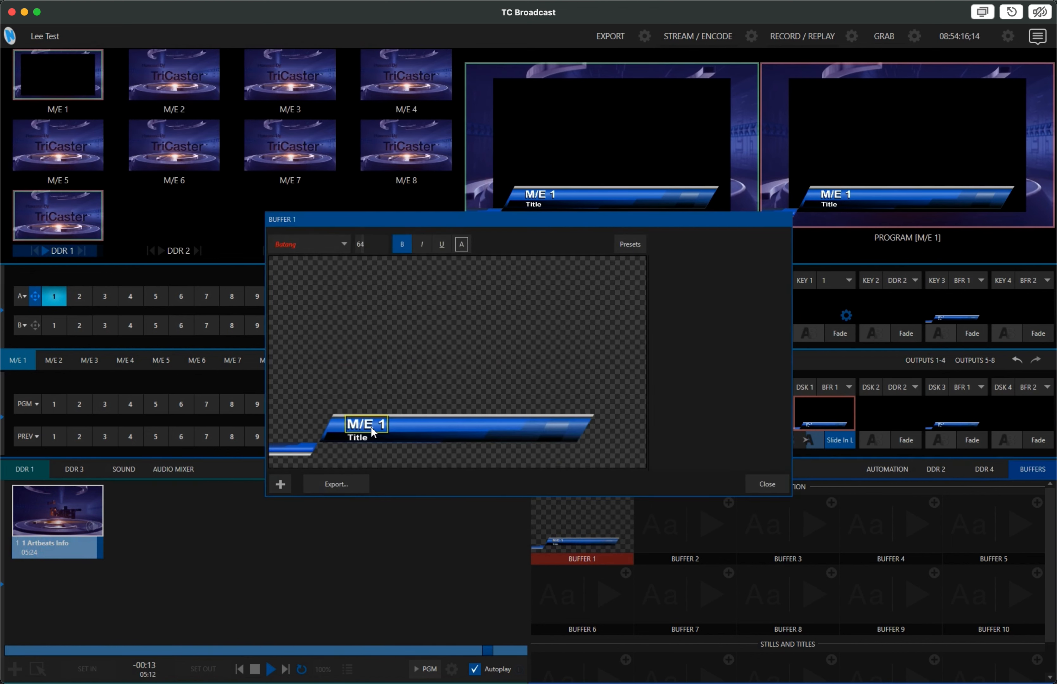
double_click(373, 433)
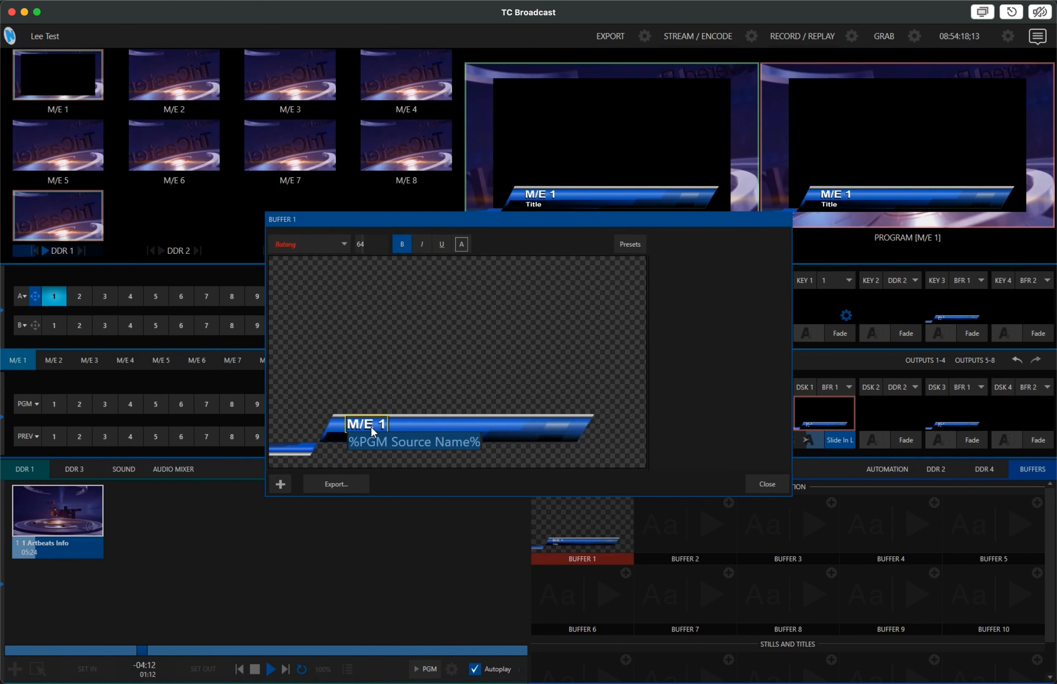
type("%")
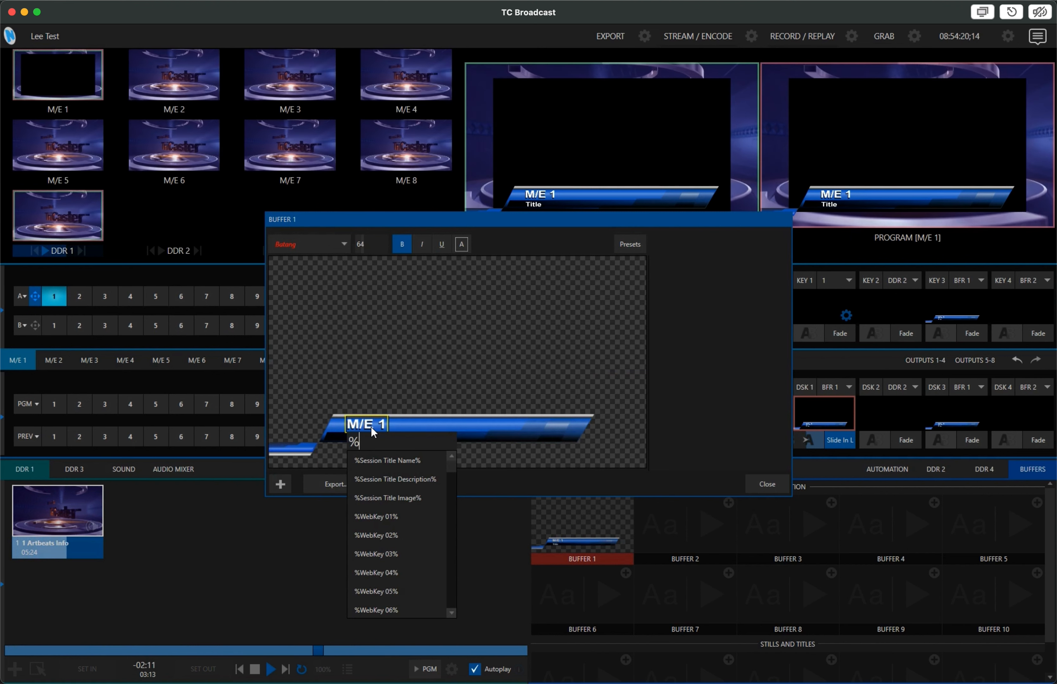
type("ME")
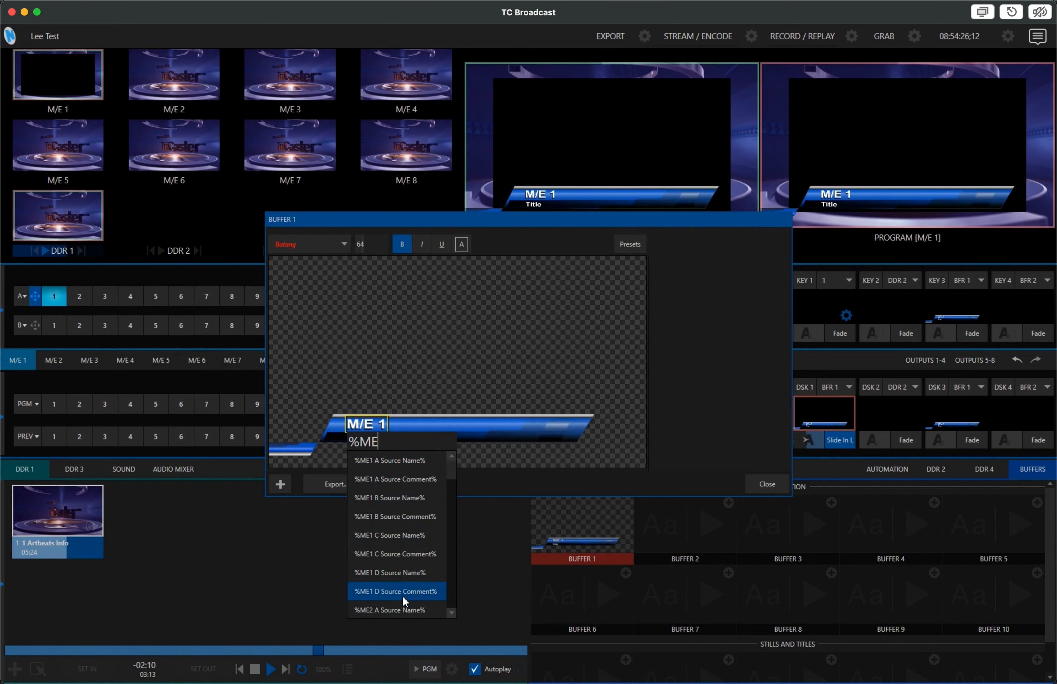
scroll(404, 591, "down", 12)
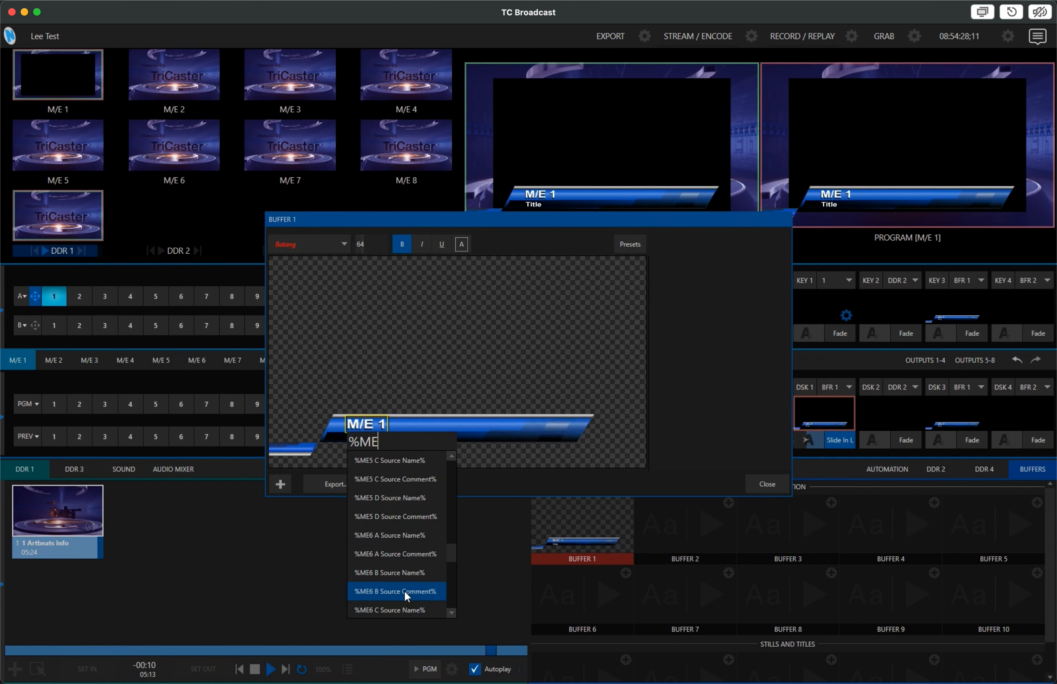
scroll(403, 590, "up", 12)
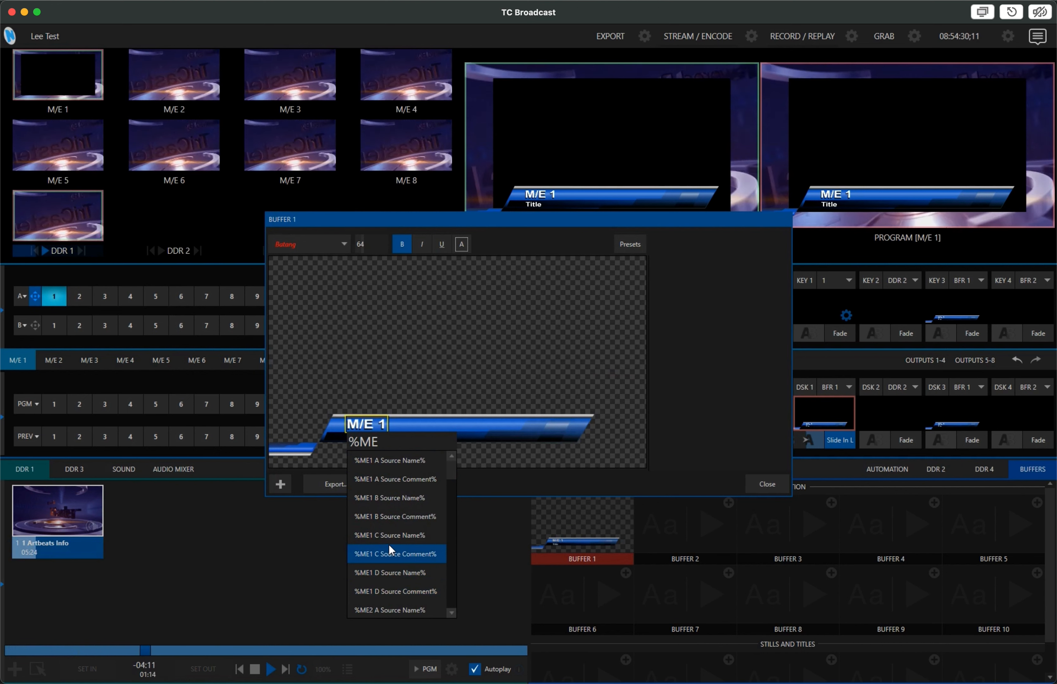
left_click(387, 460)
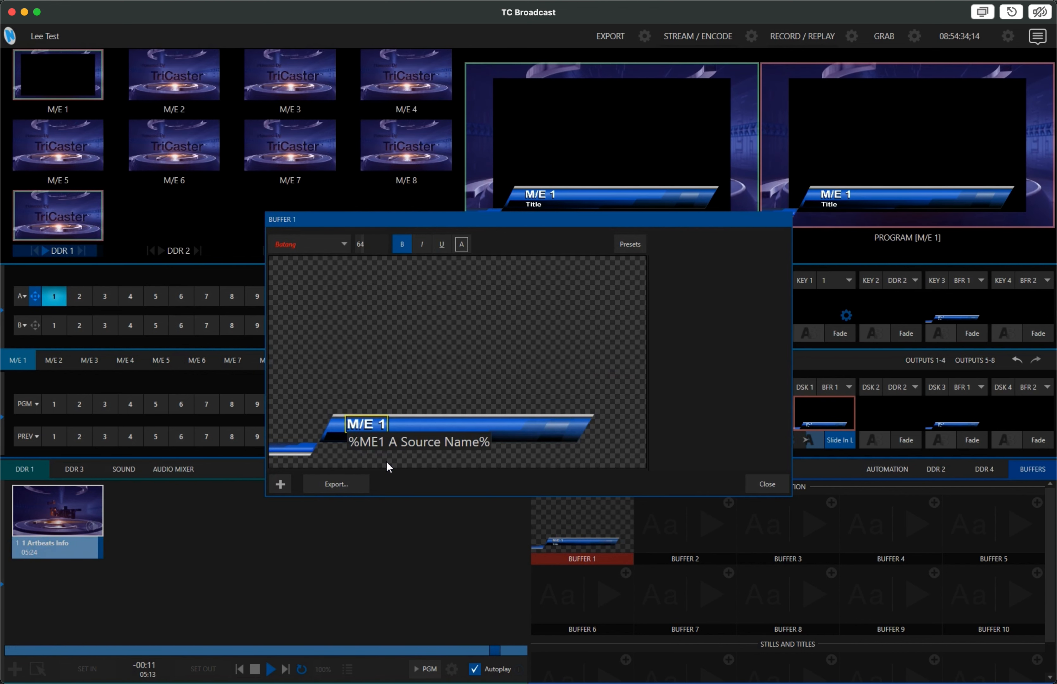
key("Return")
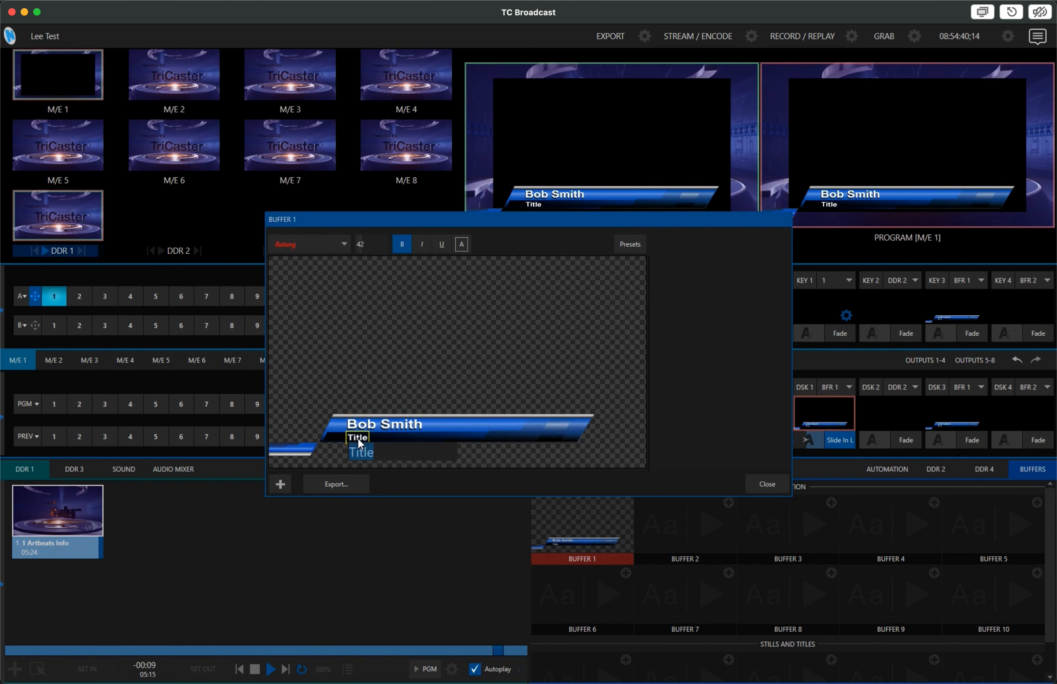
Replace the Title line of the Buffer 1 title with %ME1 A Source Comment% and close the title editor.
key("BackSpace")
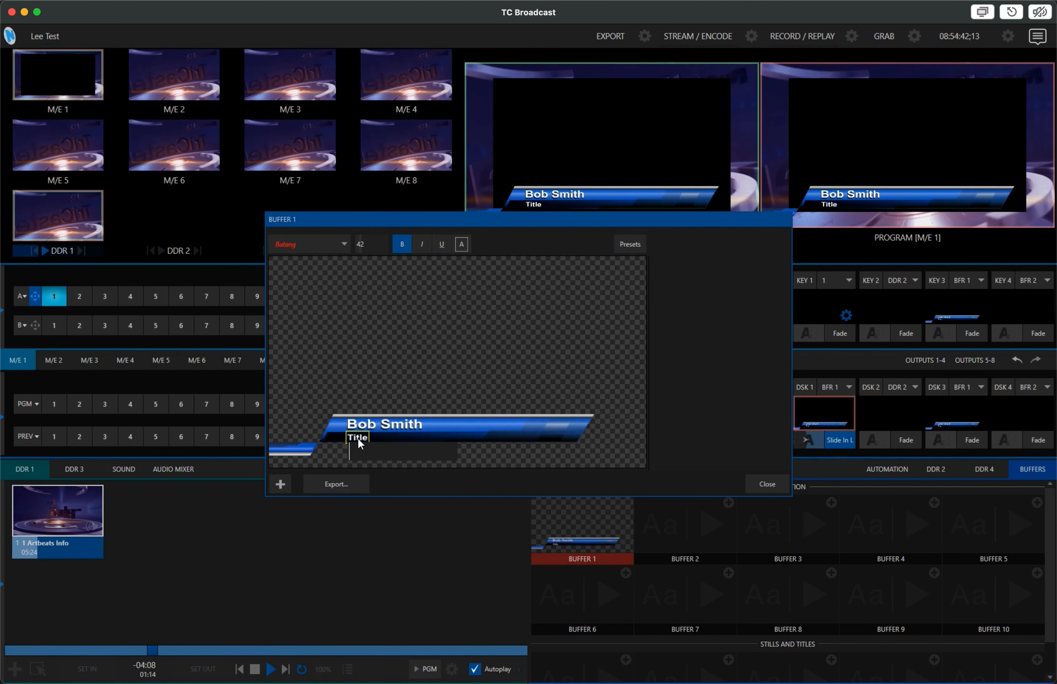
key("BackSpace")
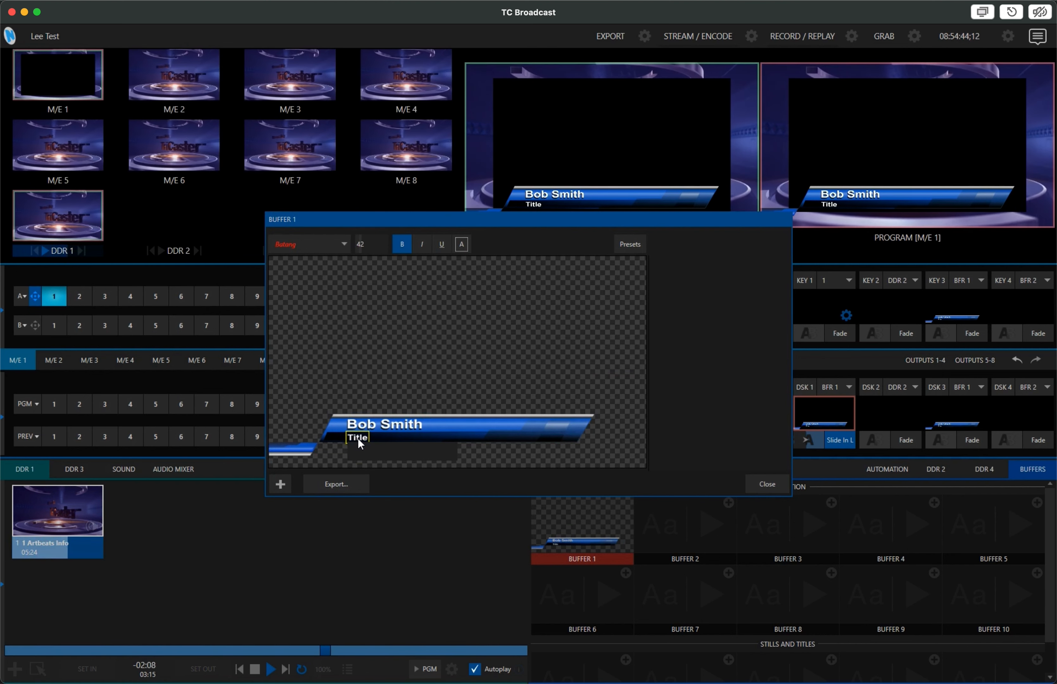
type("%")
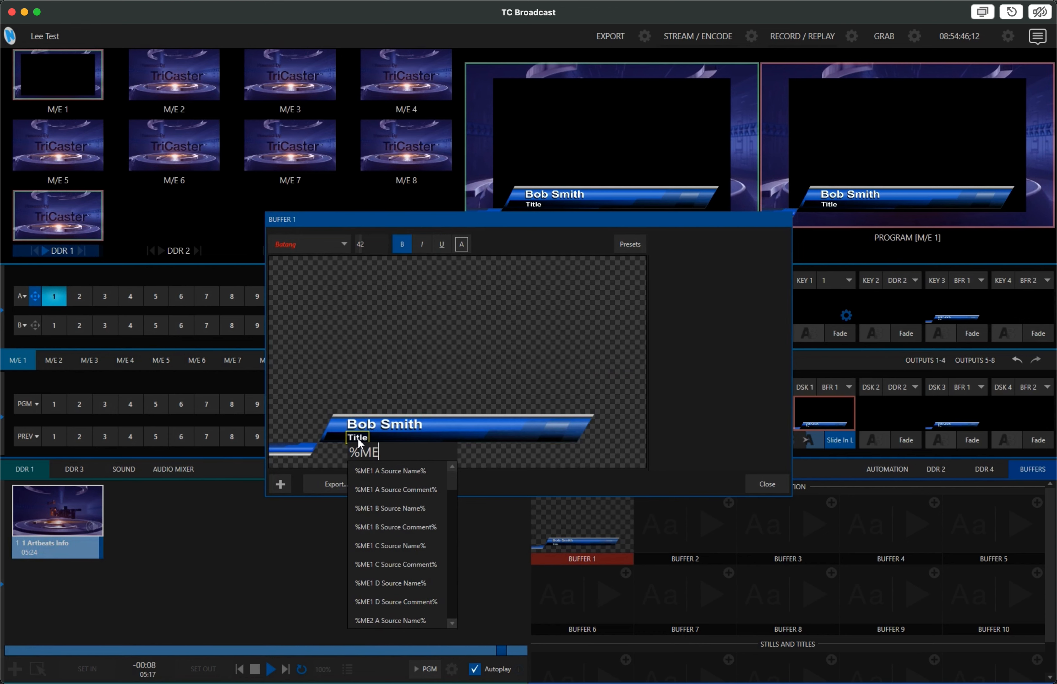
type("ME")
left_click(398, 489)
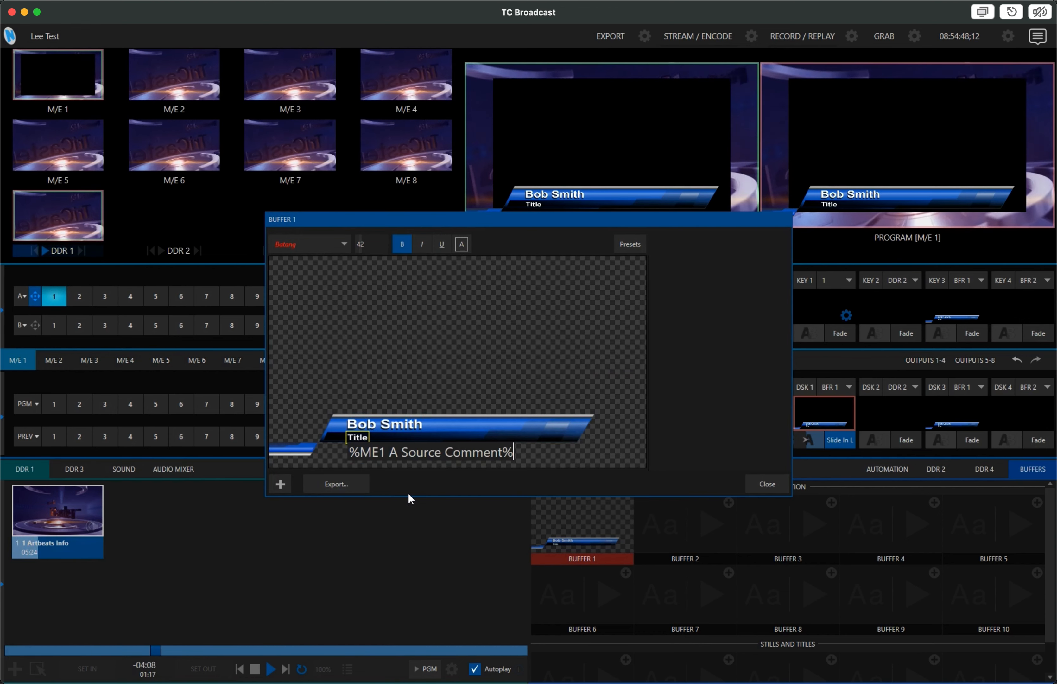
key("Return")
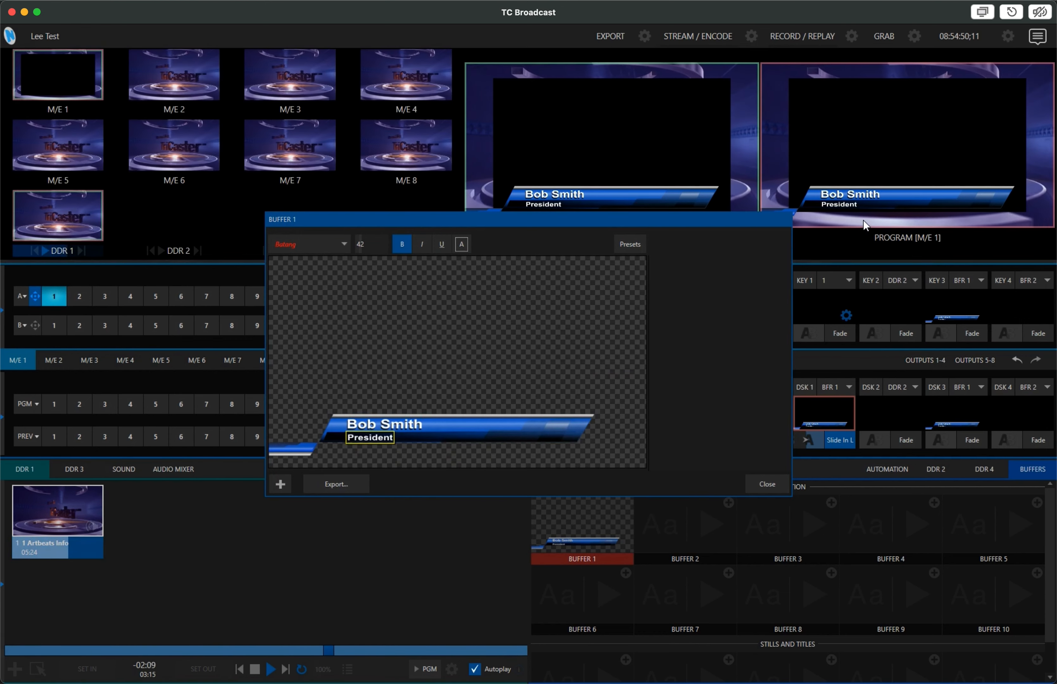
left_click(763, 484)
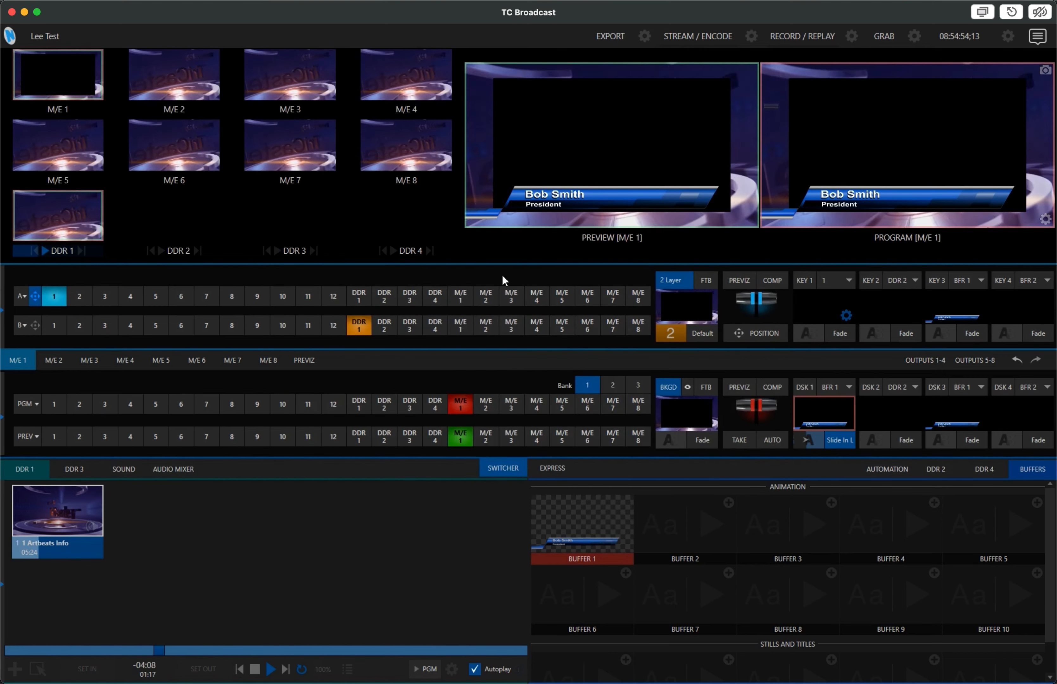
Test the title by switching M/E 1 row A to input 2 and back to 1, then toggle DSK 1 off, on and off.
left_click(82, 296)
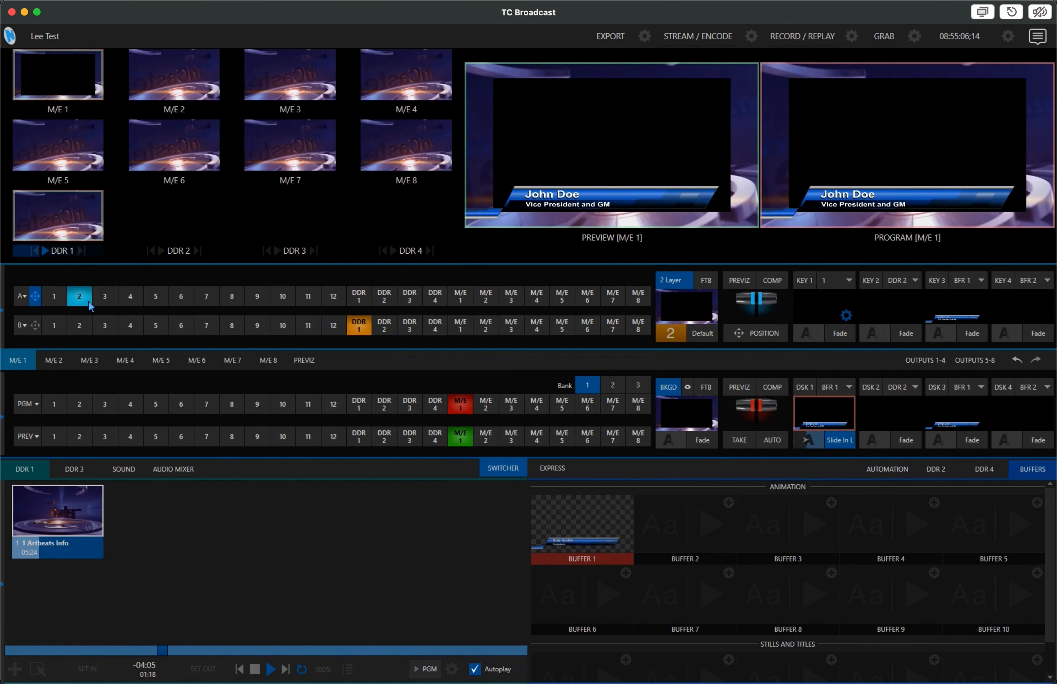
left_click(54, 296)
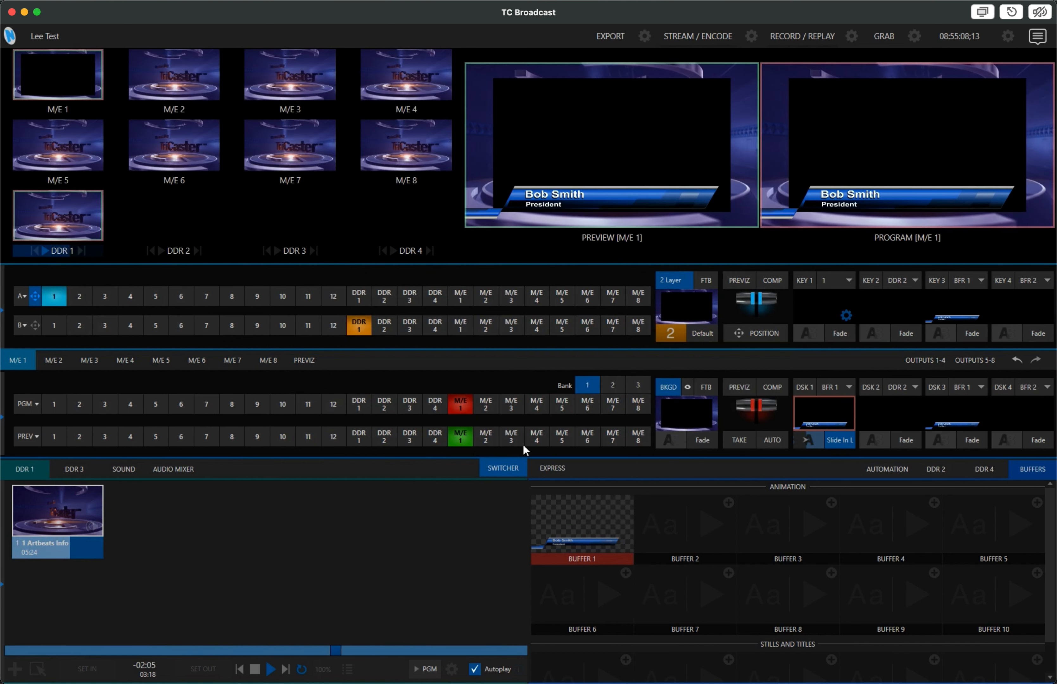
left_click(843, 440)
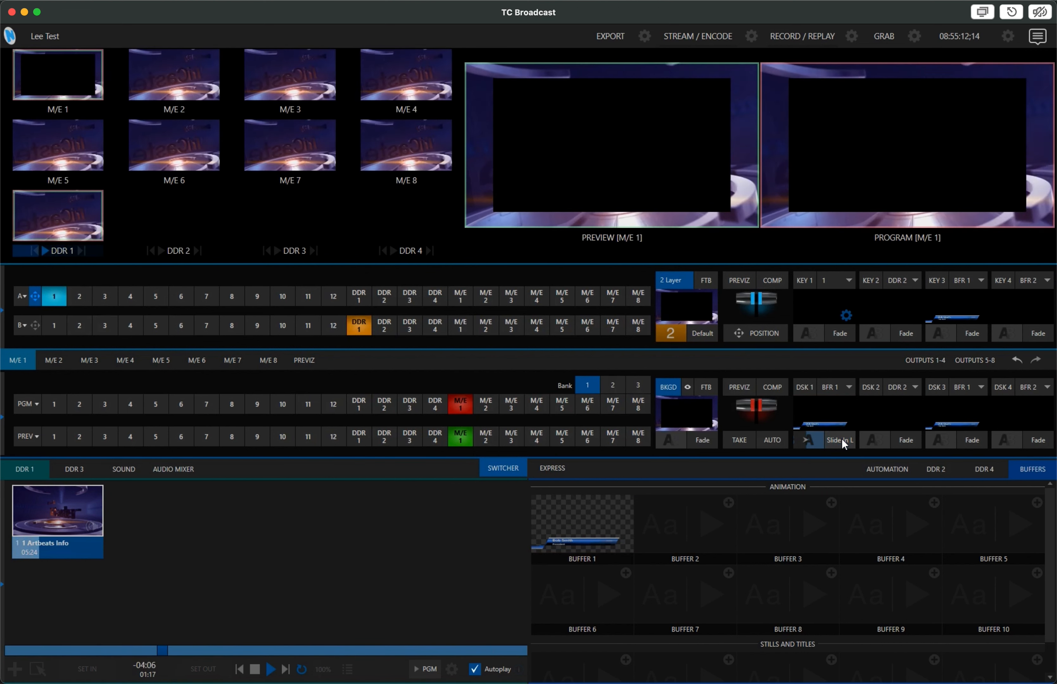
left_click(842, 440)
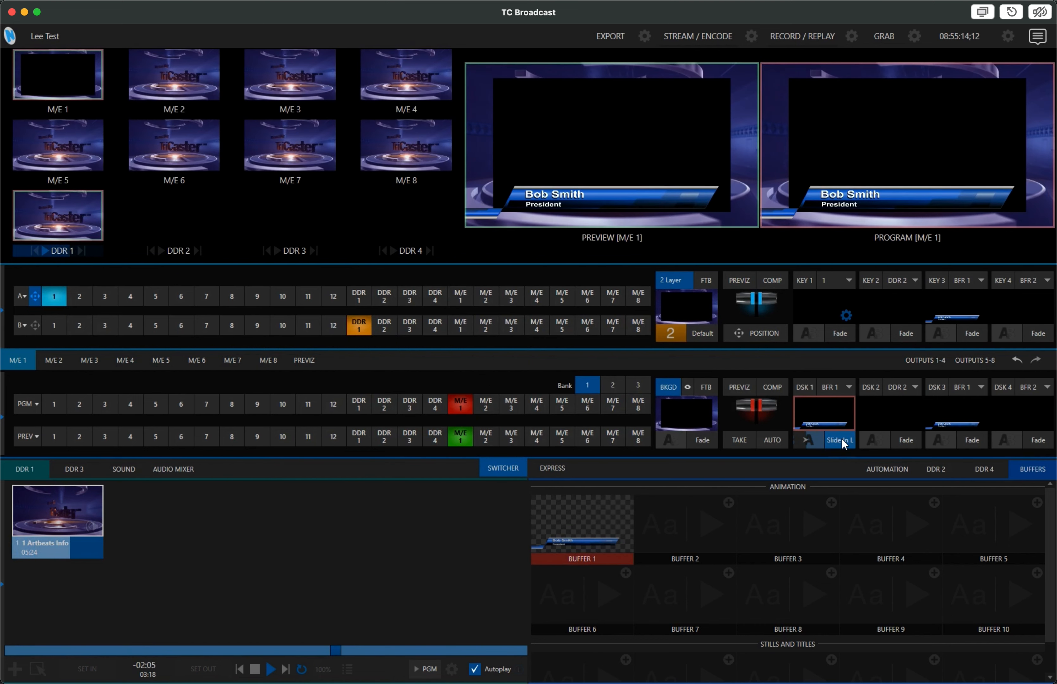
left_click(842, 439)
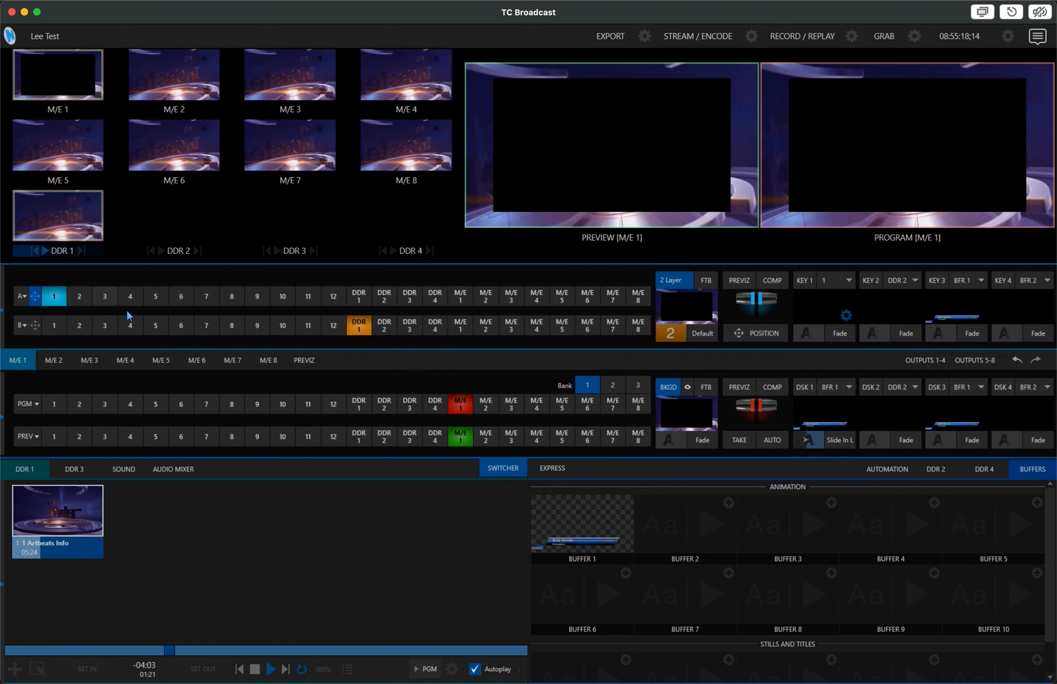
Put input 2 on M/E 1 row A and slide the DSK 1 title on and off air repeatedly, leaving it off.
left_click(81, 297)
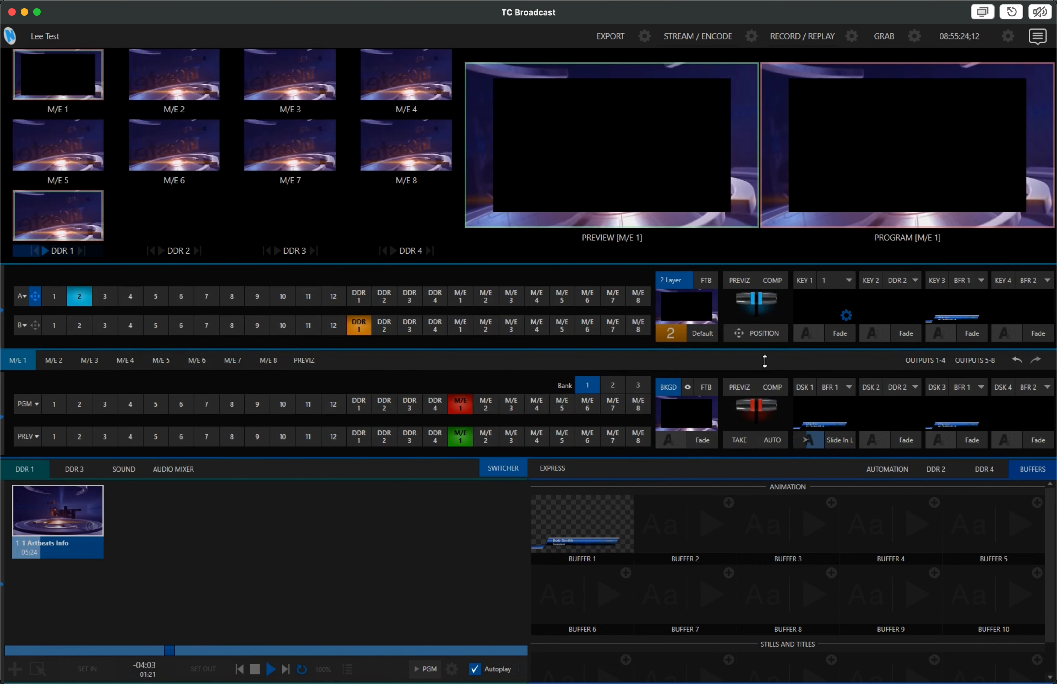
left_click(839, 441)
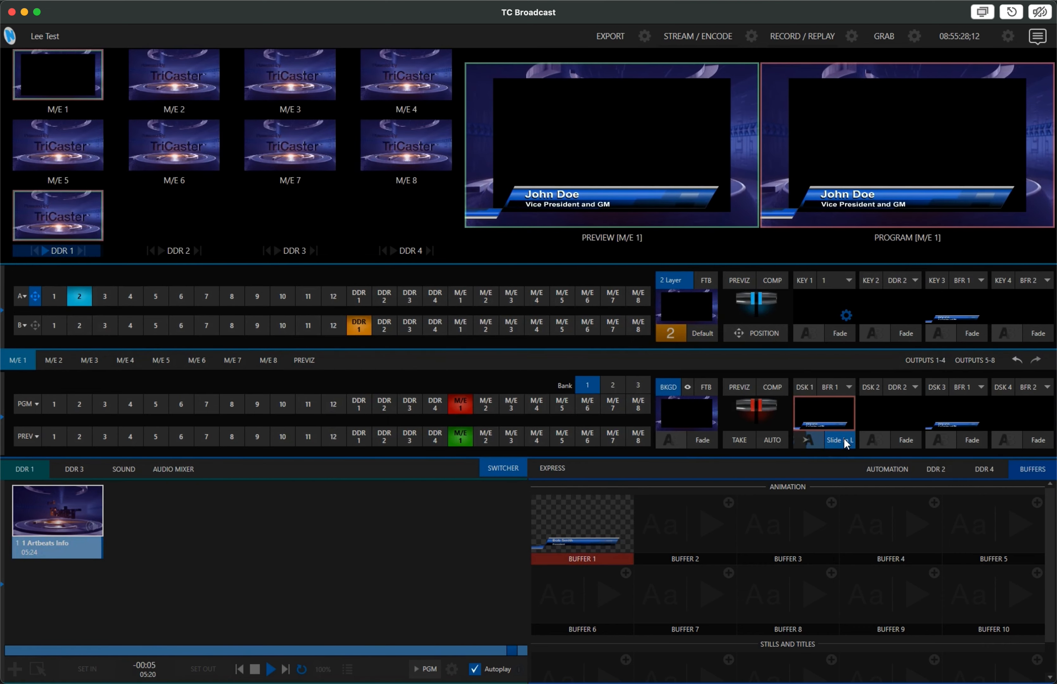
left_click(845, 440)
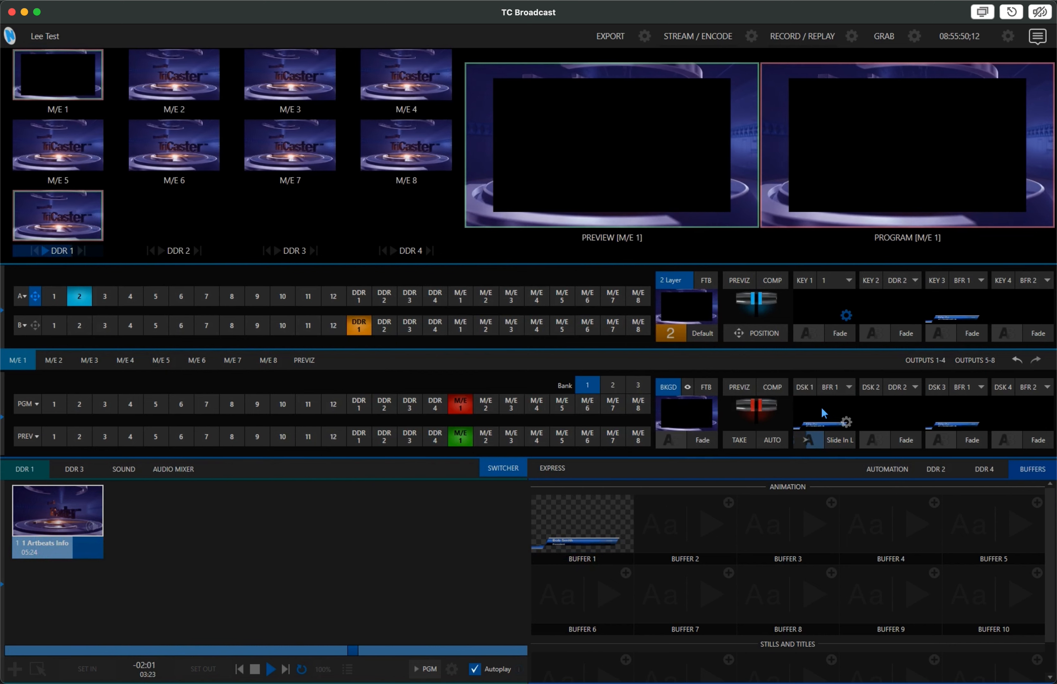
left_click(837, 439)
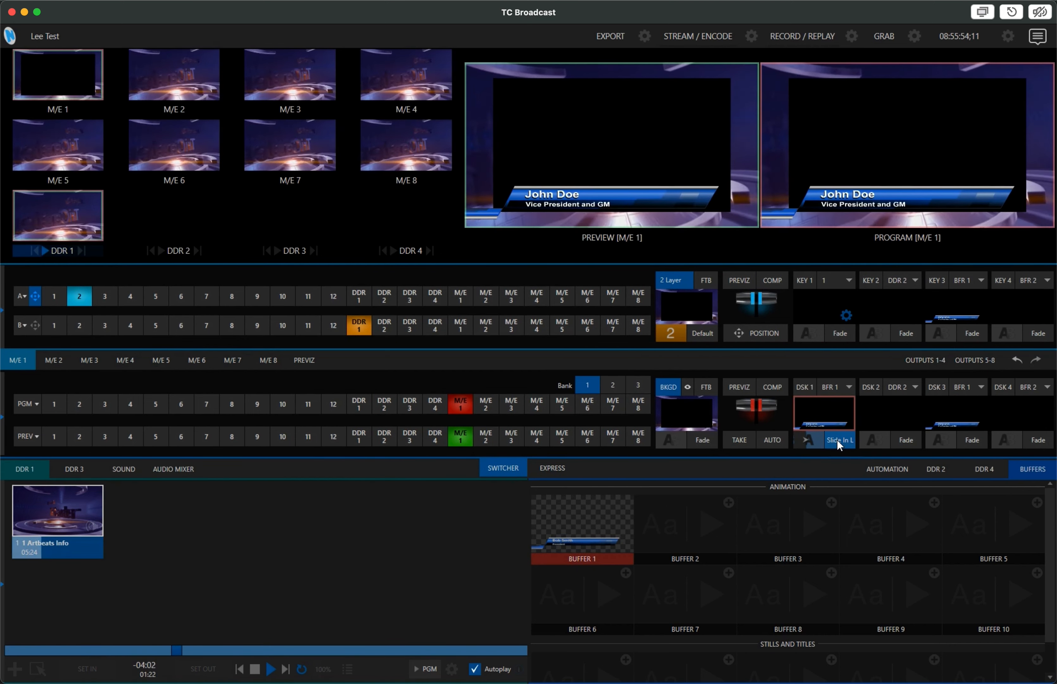
left_click(837, 439)
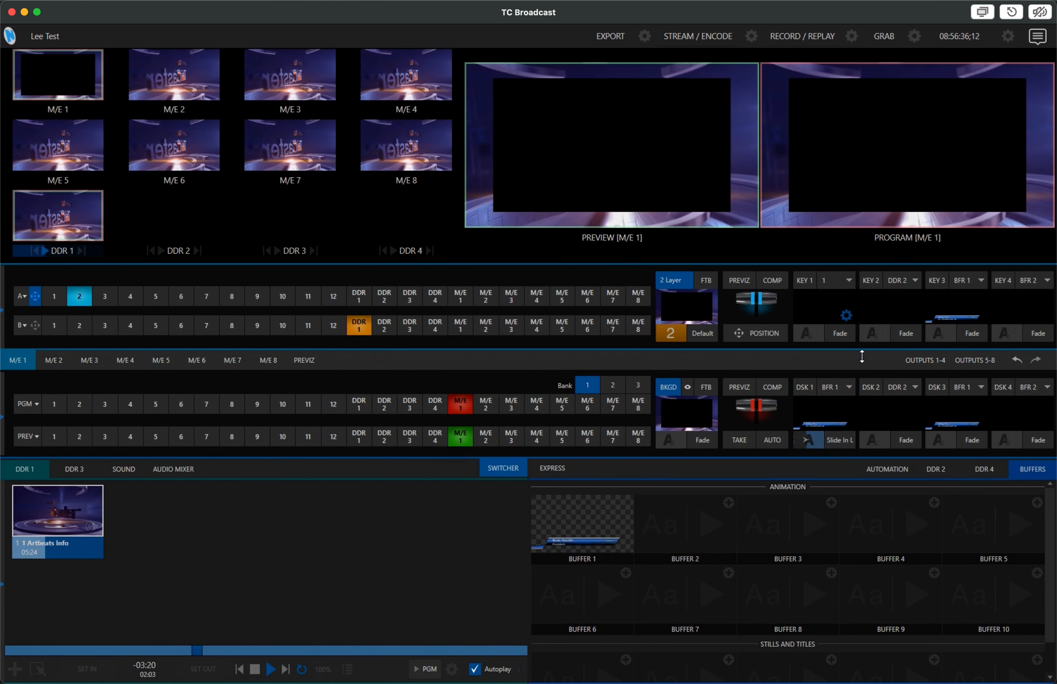
left_click(839, 445)
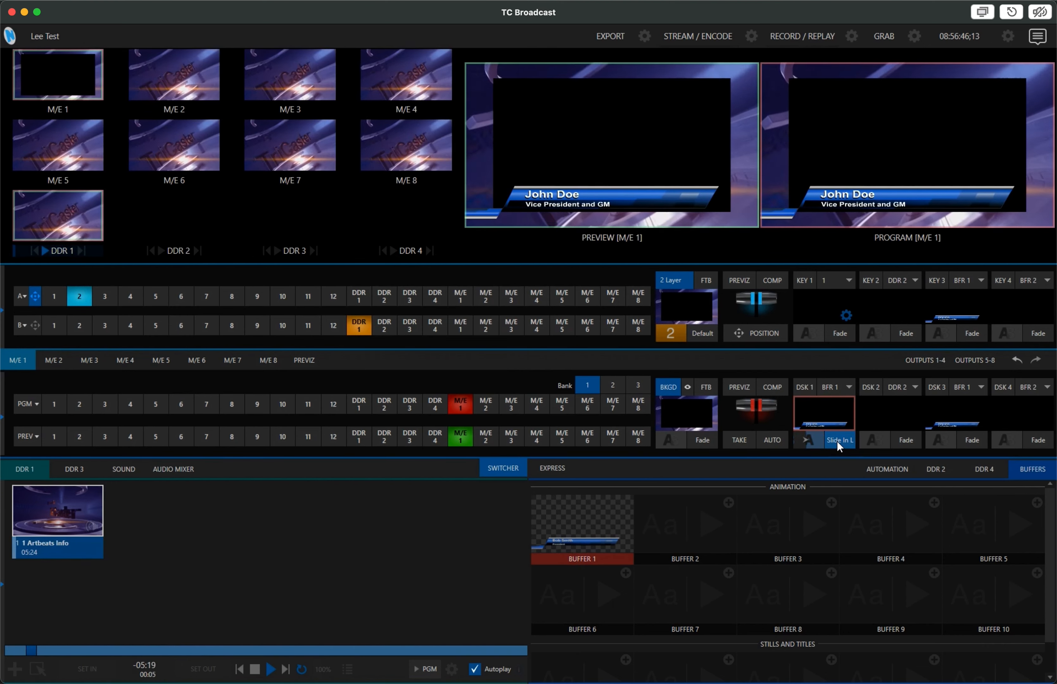
left_click(839, 441)
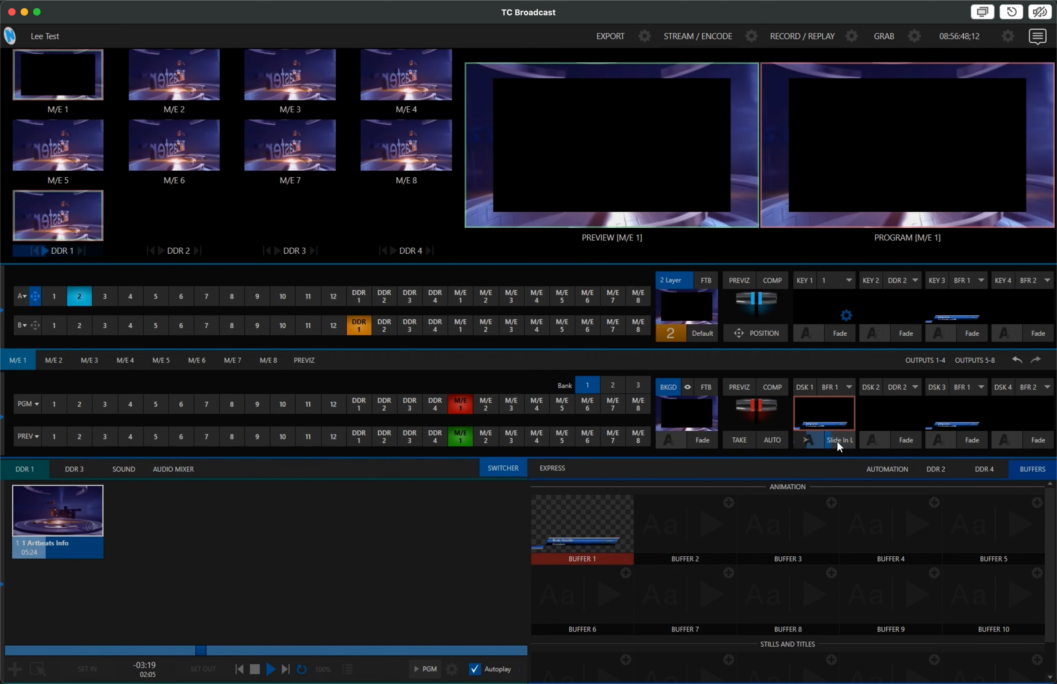